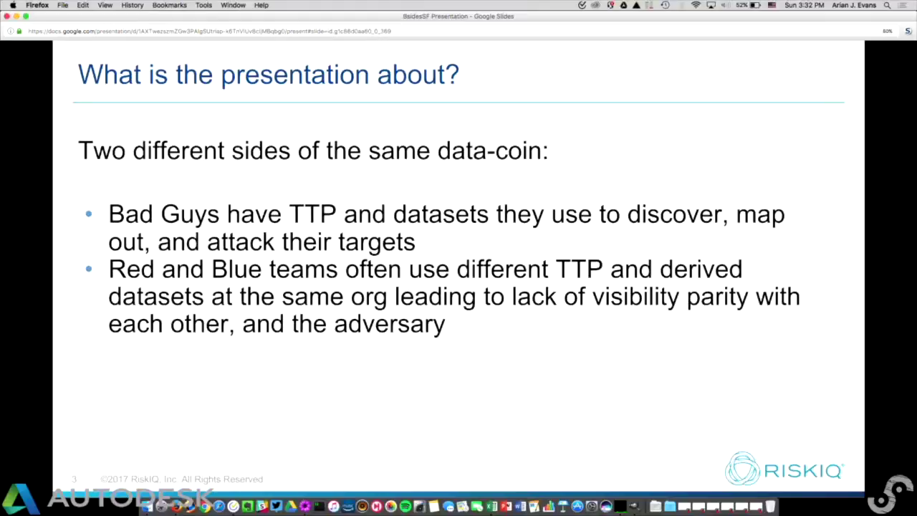
Advance the slideshow to slide 4, 'Goals of this Talk', with its two numbered goals.
key("Right")
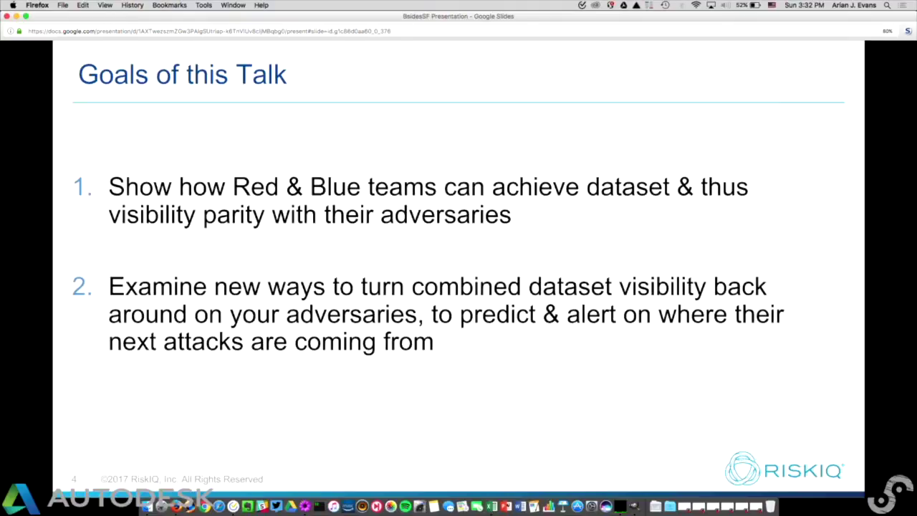
Step past slide 5, 'Lesson learned', to slide 8 on web crawls and infrastructure chaining.
key("Right")
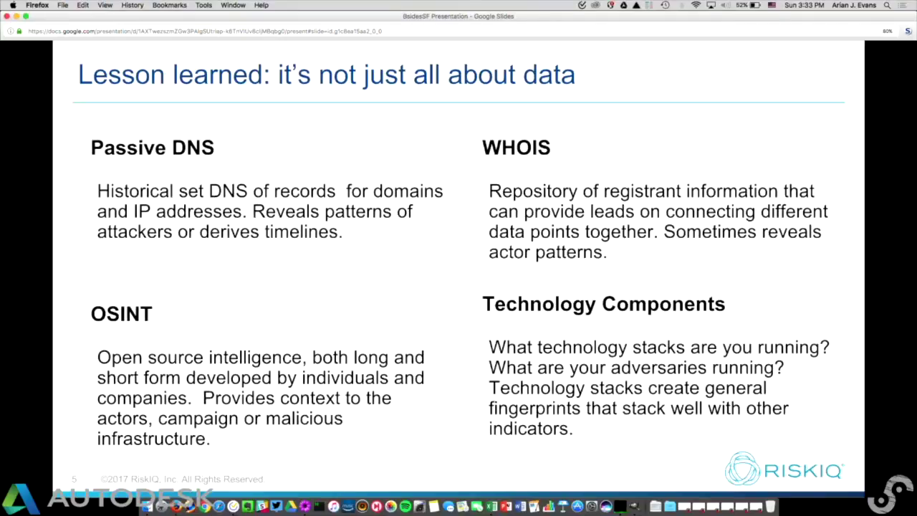
key("Right")
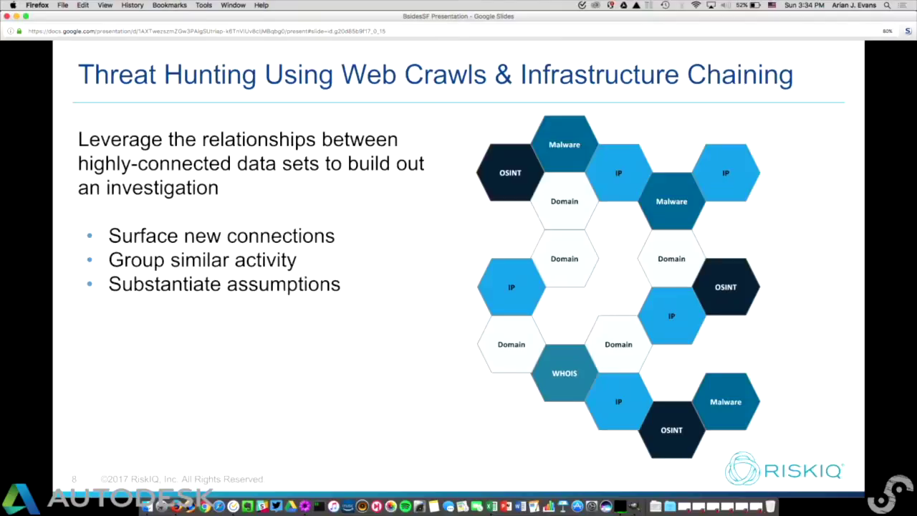
Advance to the 'What We Know With Traditional Data Sets' slide.
key("Right")
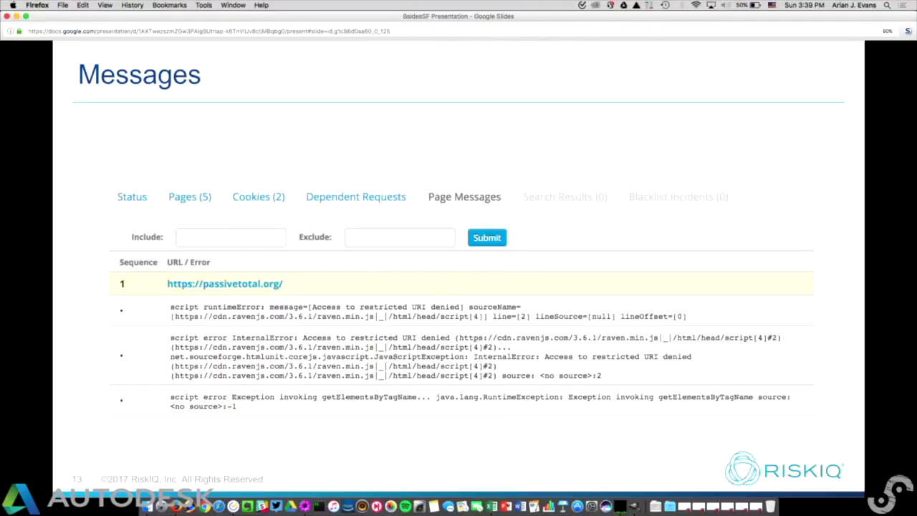
Advance from the Messages slide to slide 14, 'Links', listing RiskIQ nav links with XPaths.
key("Right")
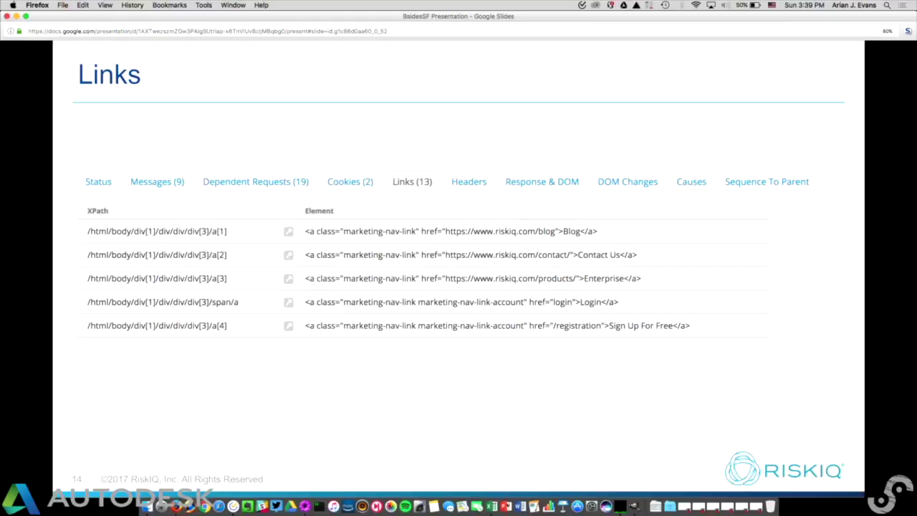
Move on to slide 15, 'Dependent Requests', showing passivetotal.org requests with response codes and IPs.
key("Right")
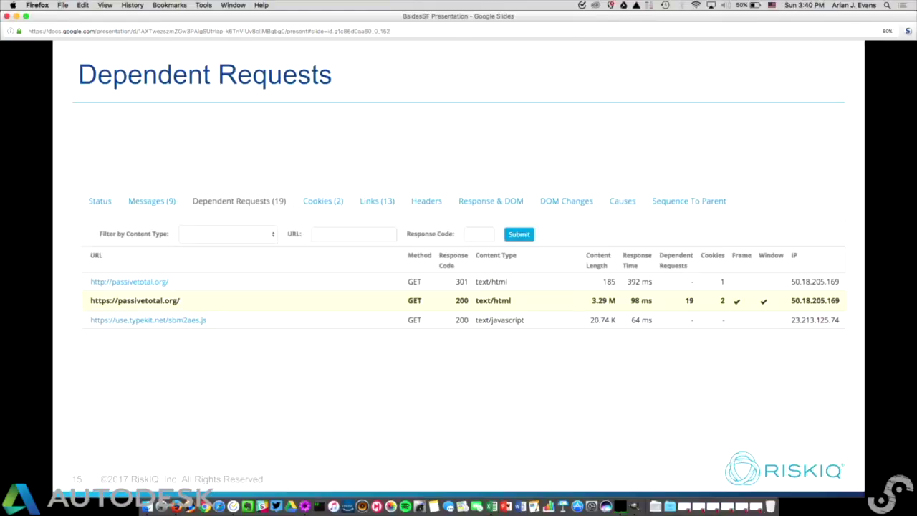
Step through the Cookies and Headers slides to slide 18, 'Response and DOM'.
key("Right")
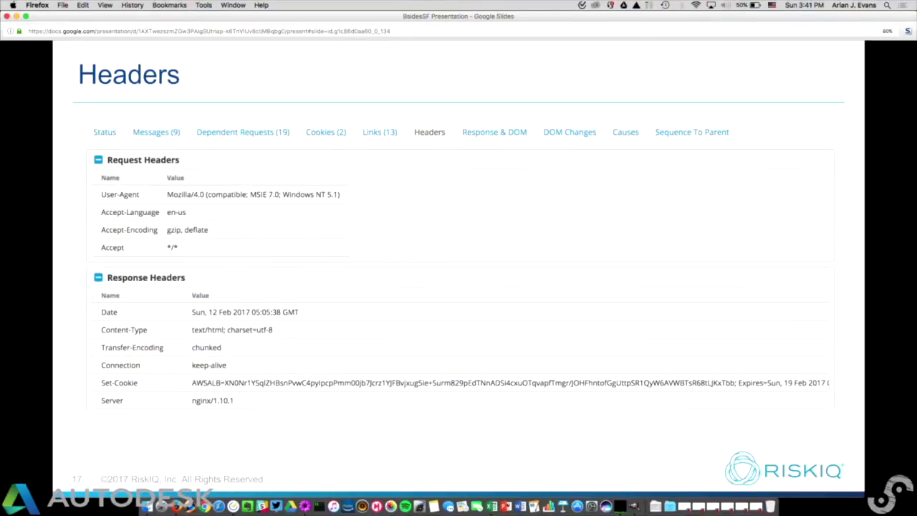
key("Right")
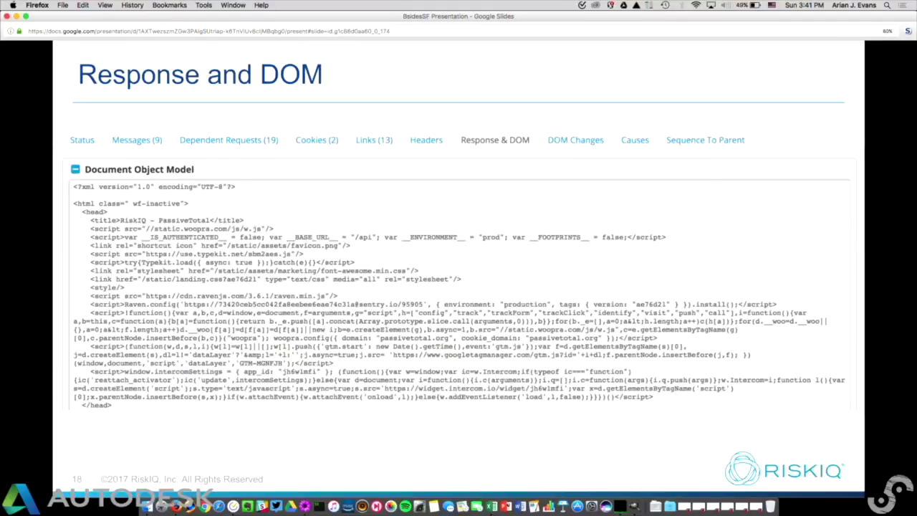
Step through the SSL Certificate and Operationalizing Crawl Data slides to slide 22, 'Increased Visibility'.
key("Right")
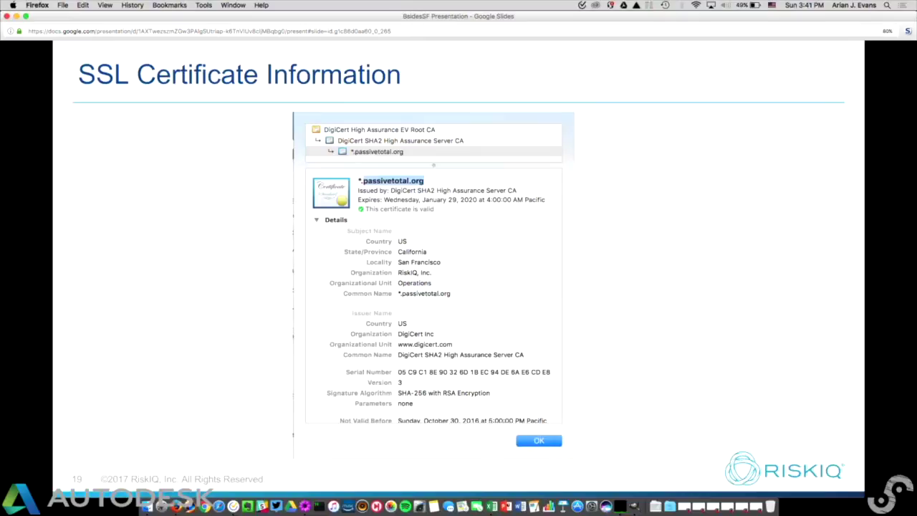
key("Right")
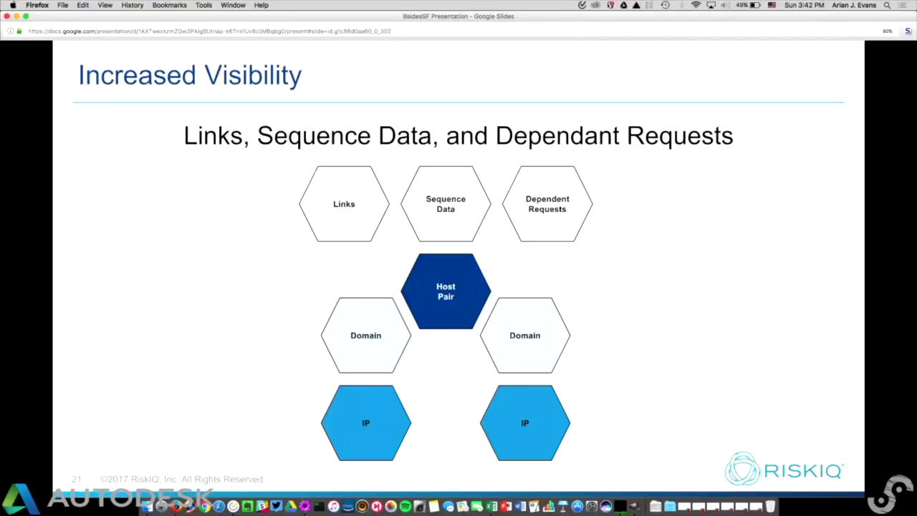
key("Right")
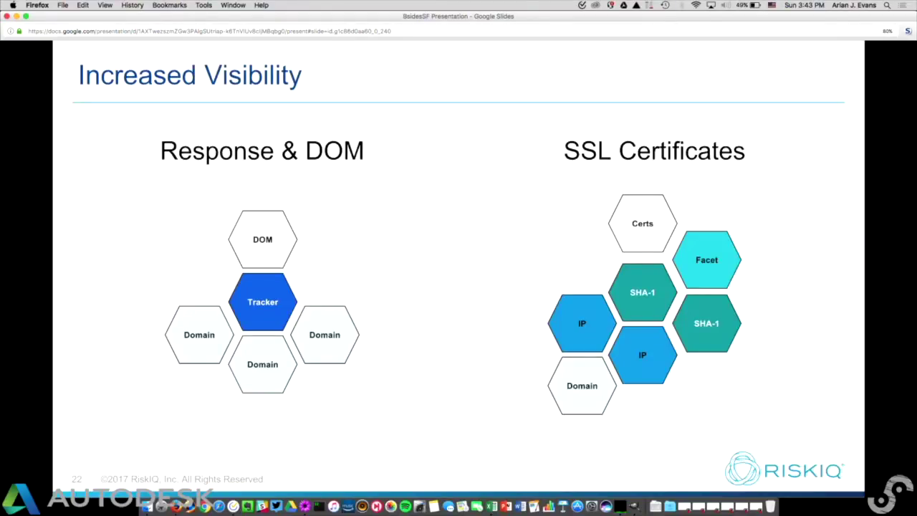
Step through the 'Prove It!' and MageCart slides to 'MageCart: Traditional Data Insights'.
key("Right")
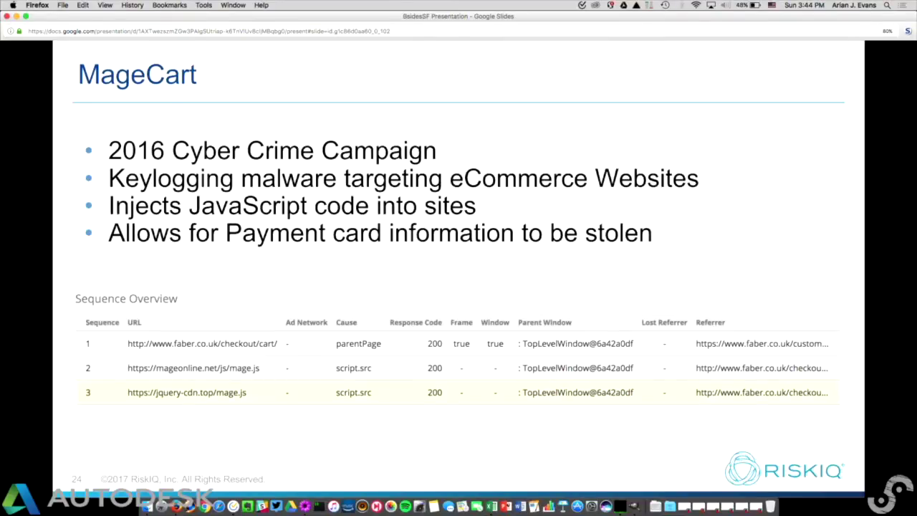
key("Right")
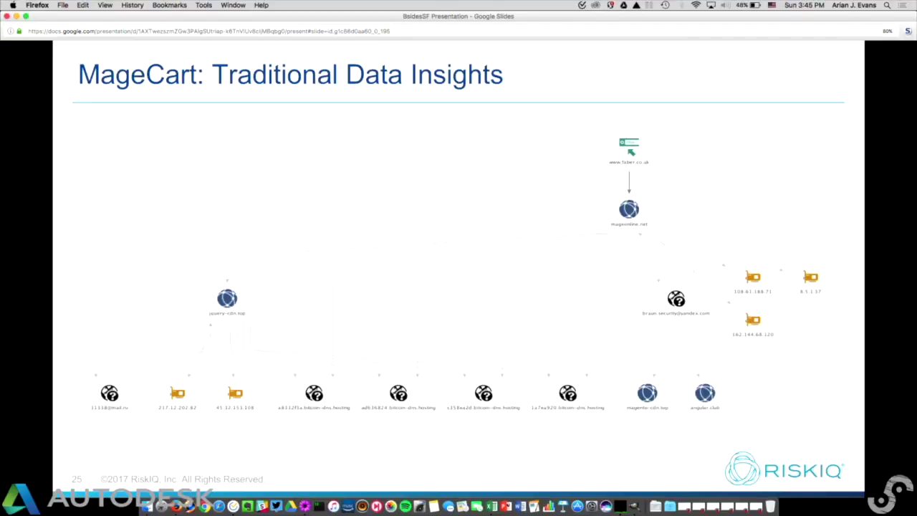
Advance to slide 26, 'MageCart: Enhanced Visibility with Crawl Data'.
key("Right")
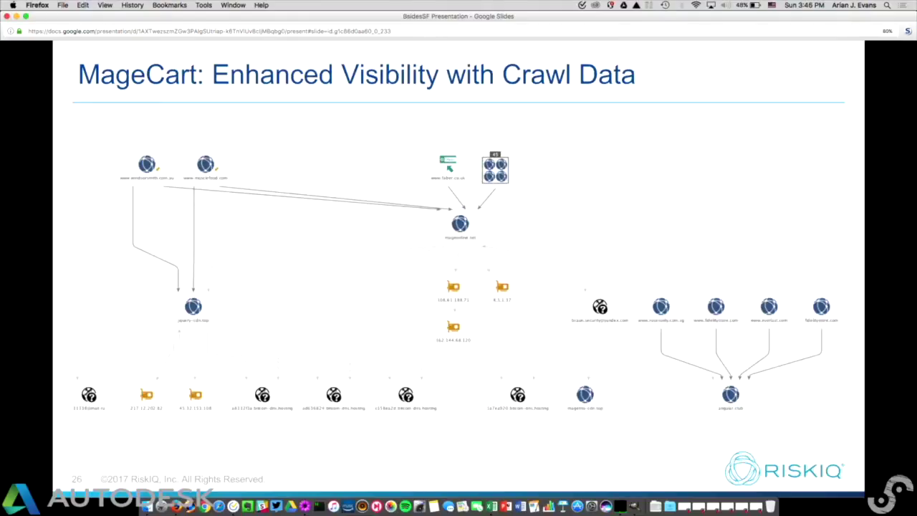
Advance to slide 27, 'DNC attack / Grizzly Steppe', covering the Fancy Bear attribution.
key("Right")
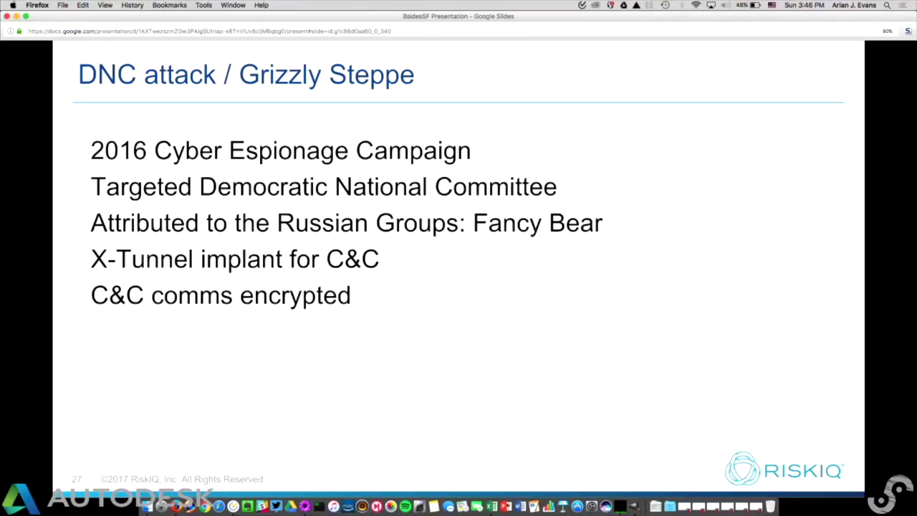
Advance past the FancyBear traditional data and crawl data slides to the linked-IP graph slide.
key("Right")
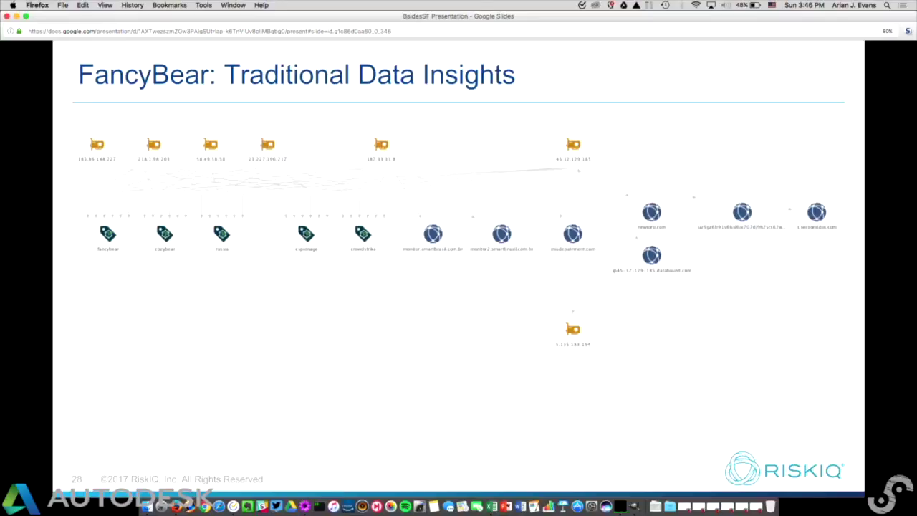
key("Right")
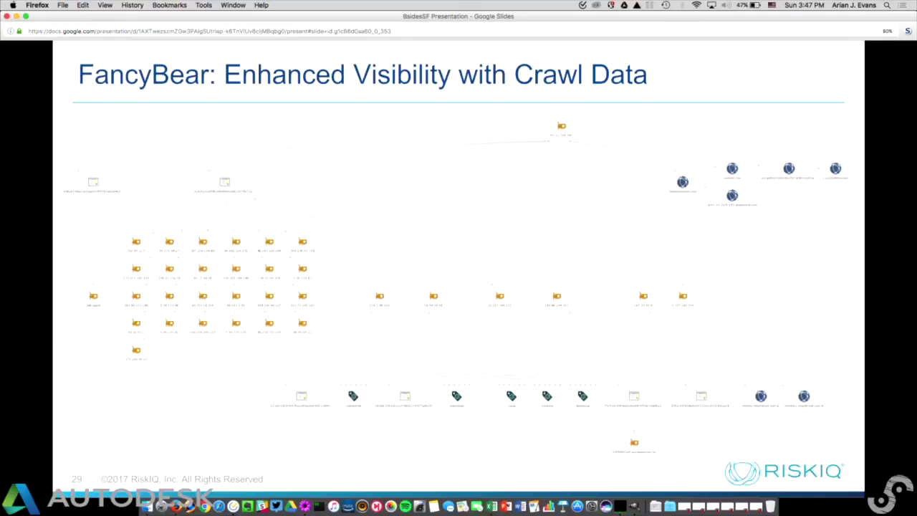
key("Right")
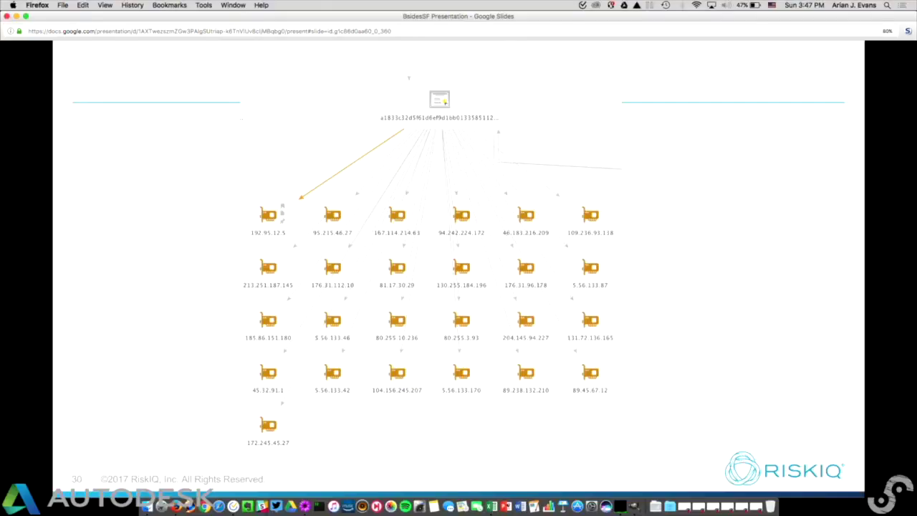
Advance to the live-demo slide, then put away the Docs window to reveal PassiveTotal.
key("Right")
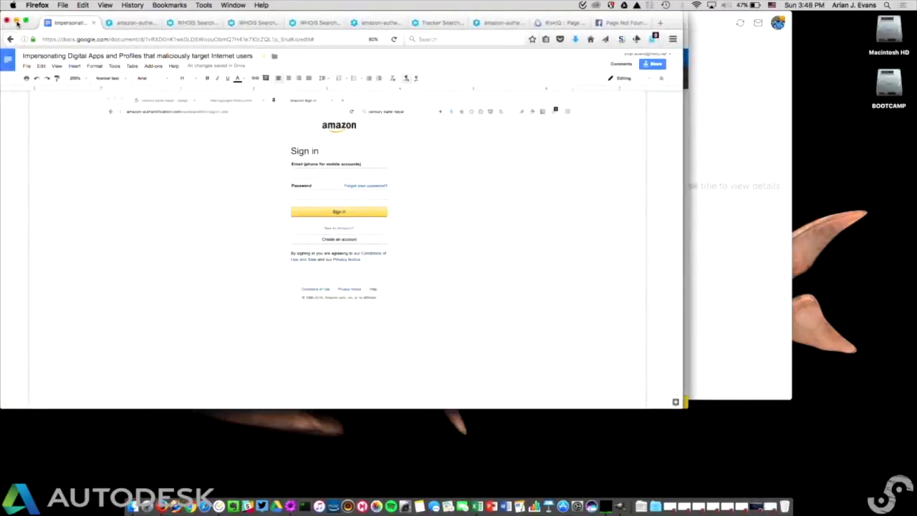
left_click(16, 23)
Hide the capitalone and pnconline windows so the perfilgoogle.com record and heatmap show.
left_click(17, 22)
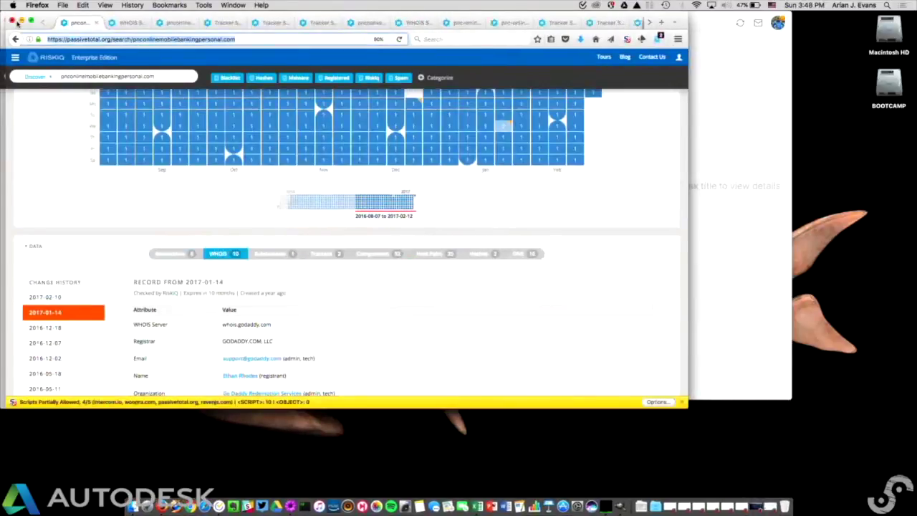
left_click(16, 22)
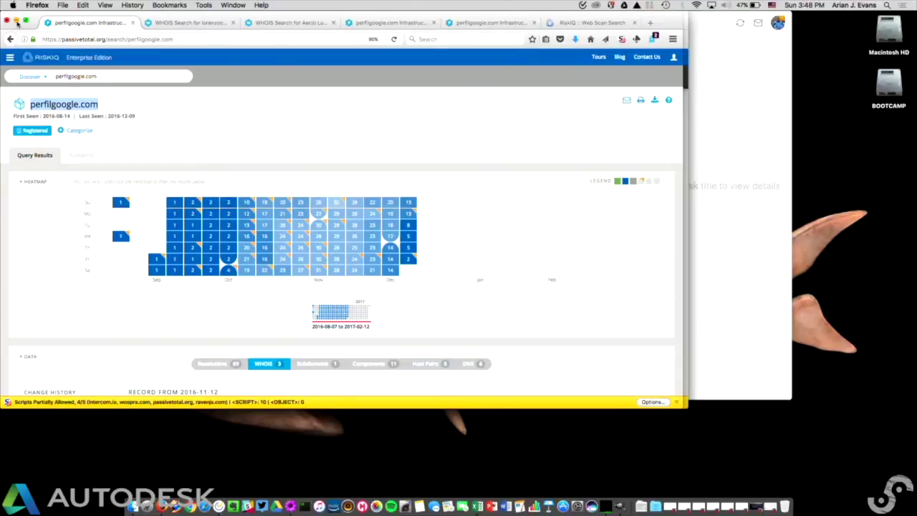
Review perfilgoogle.com's WHOIS registrant details and list the 32 domains sharing its registrant email.
mouse_move(417, 264)
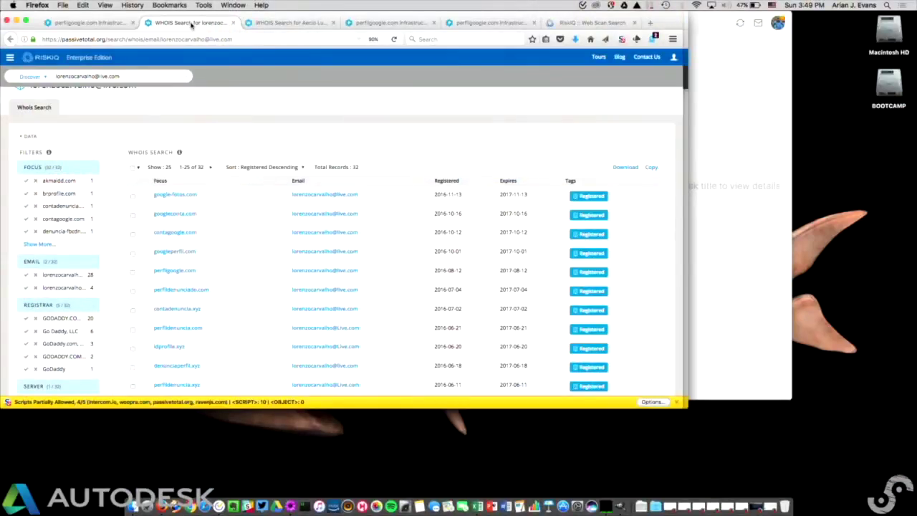
left_click(89, 23)
scroll(166, 251, "down", 3)
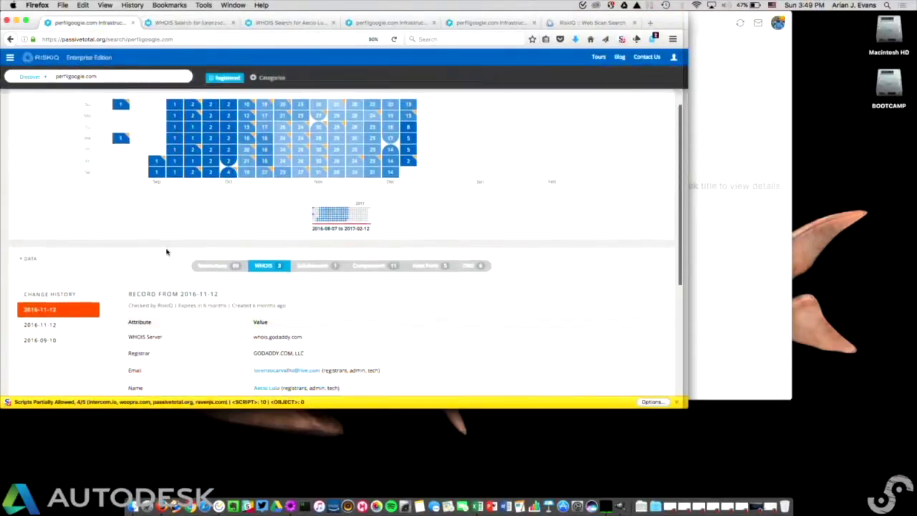
scroll(166, 251, "down", 5)
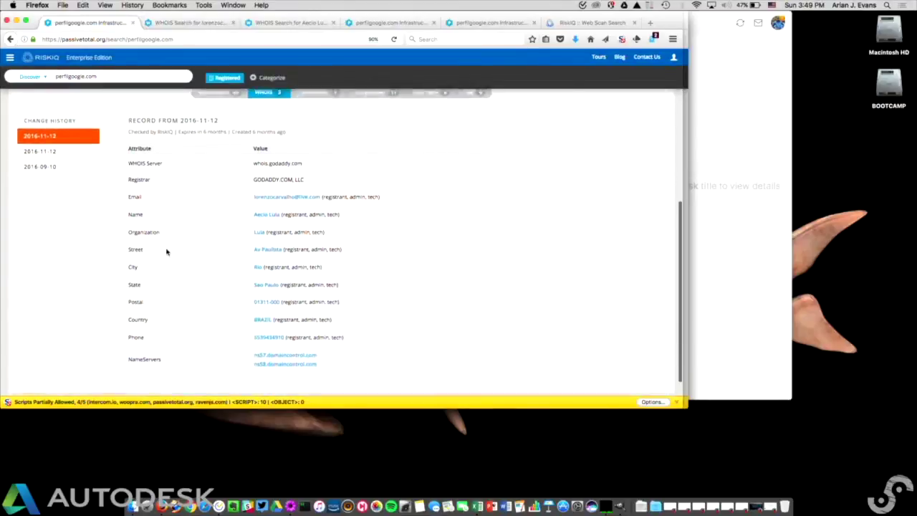
scroll(167, 251, "down", 1)
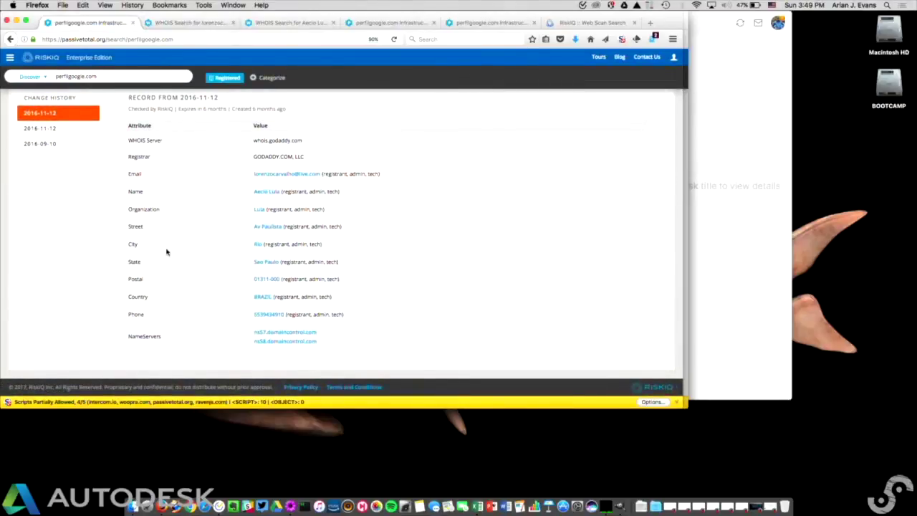
left_click(179, 23)
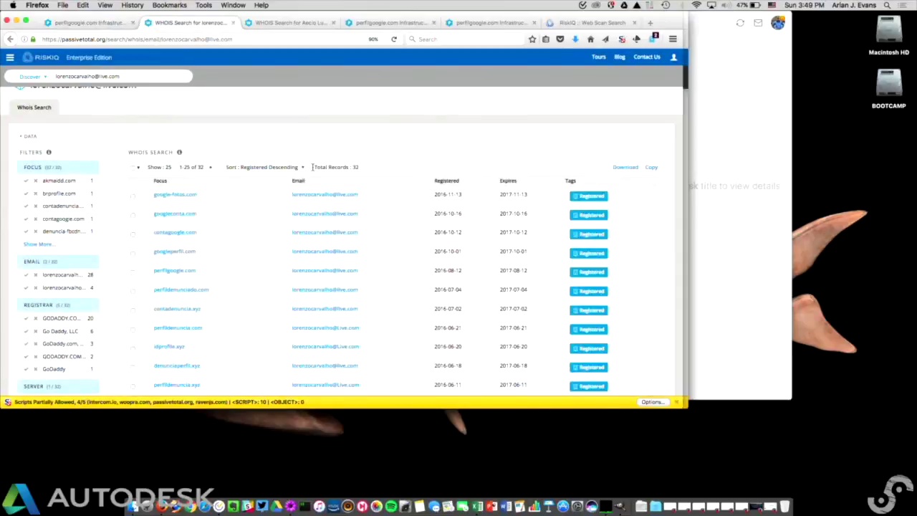
Zoom to 120%, check the registrant-name WHOIS results, and show perfilgoogle.com's 5 host pairs.
key("super+0")
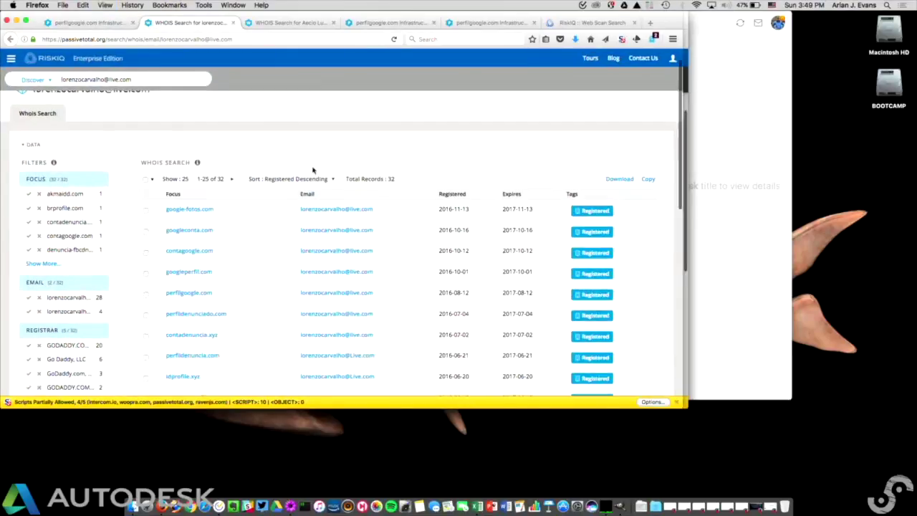
key("super+equal")
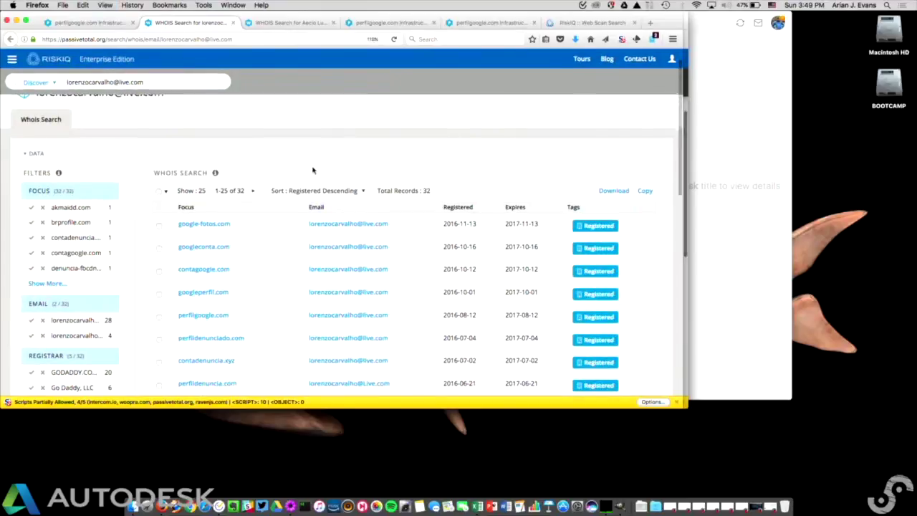
key("super+equal")
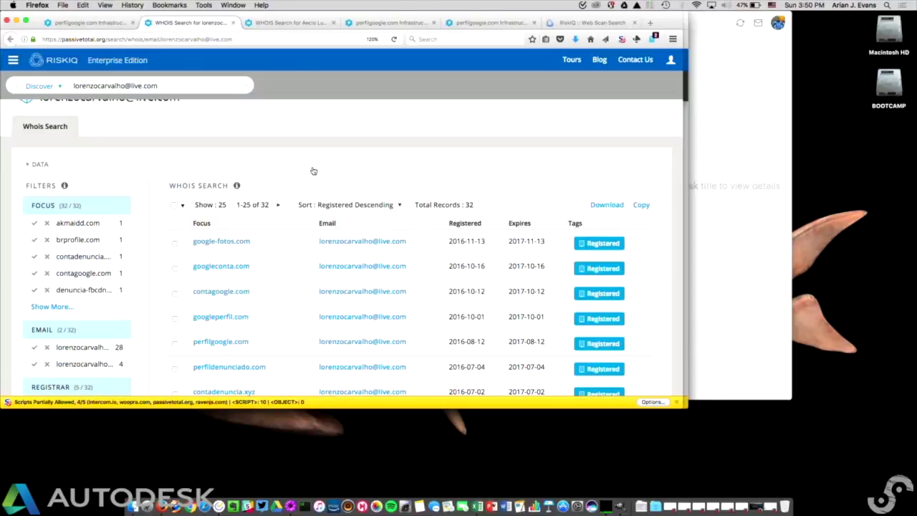
left_click(287, 24)
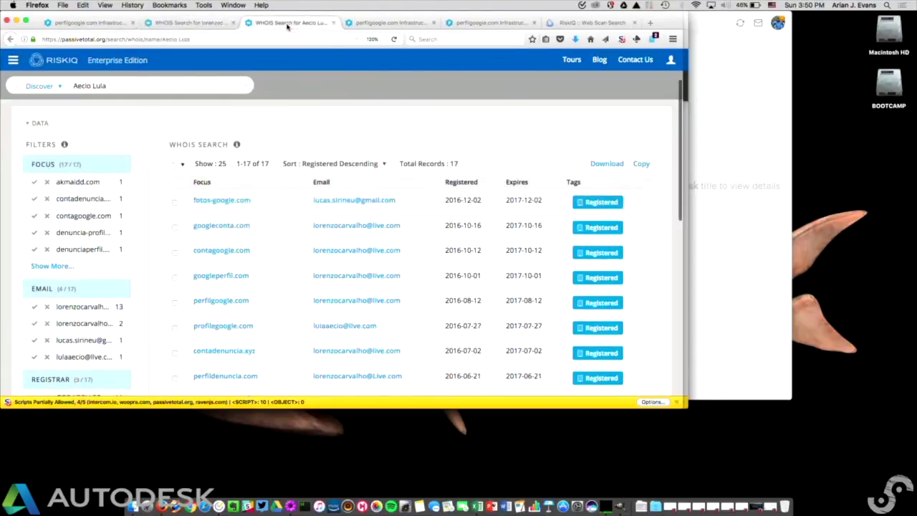
left_click(366, 25)
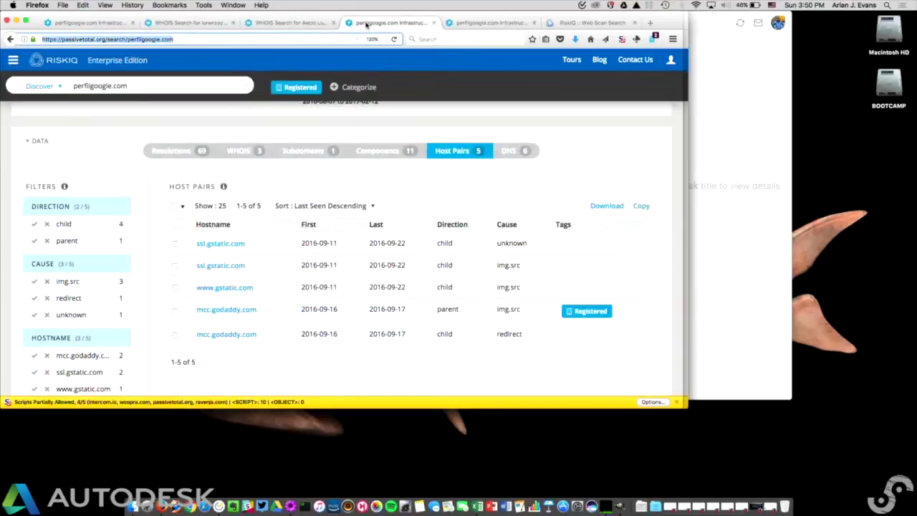
Browse perfilgoogle.com's 11 web components, then switch to the RiskIQ Site Sentinel Web Scan Search.
left_click(459, 25)
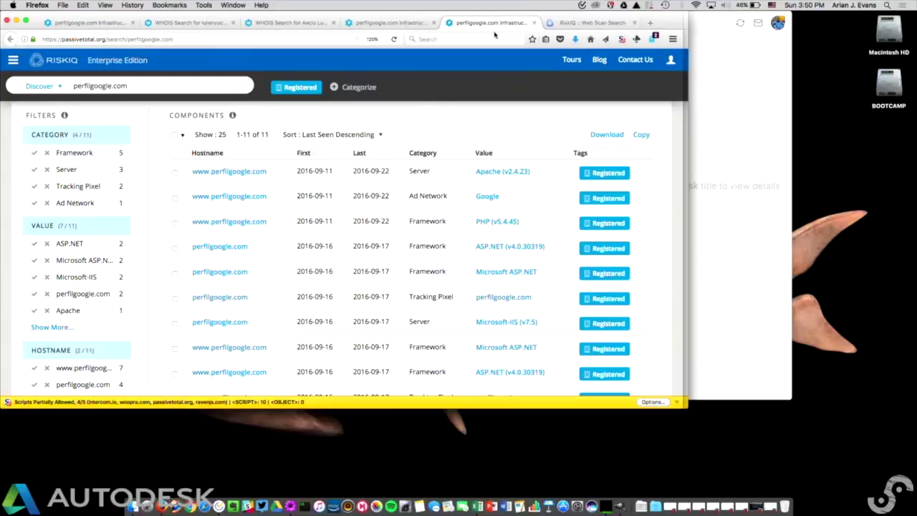
scroll(450, 225, "down", 2)
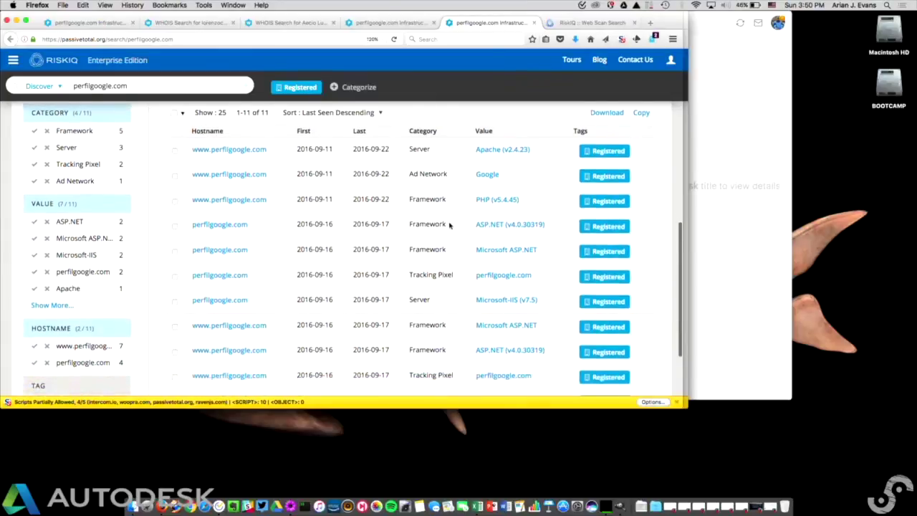
scroll(449, 225, "down", 1)
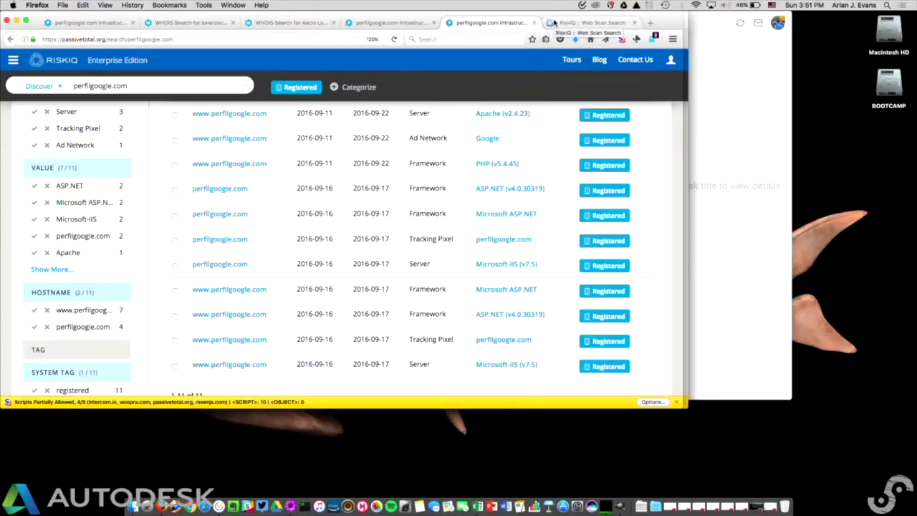
left_click(554, 23)
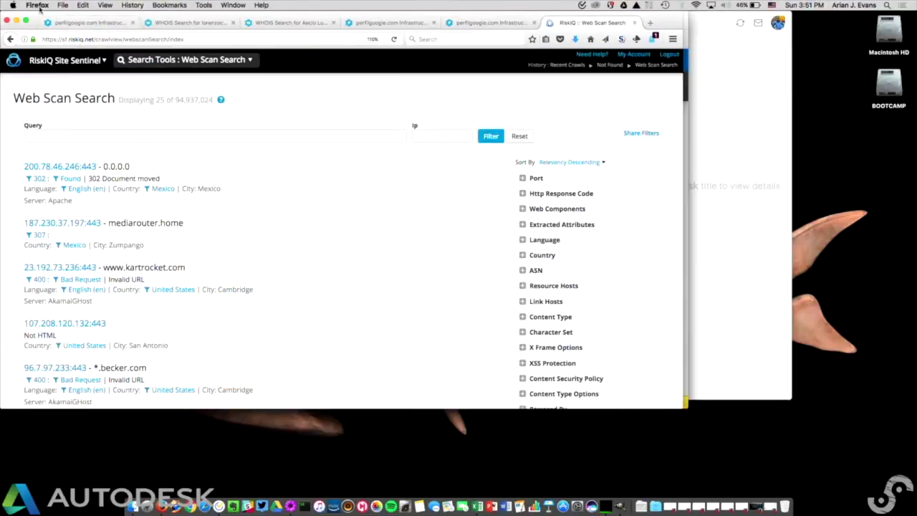
Hide Site Sentinel and bring up the capitalonebankingonlinebillpay.com record, scrolled to the top.
left_click(17, 22)
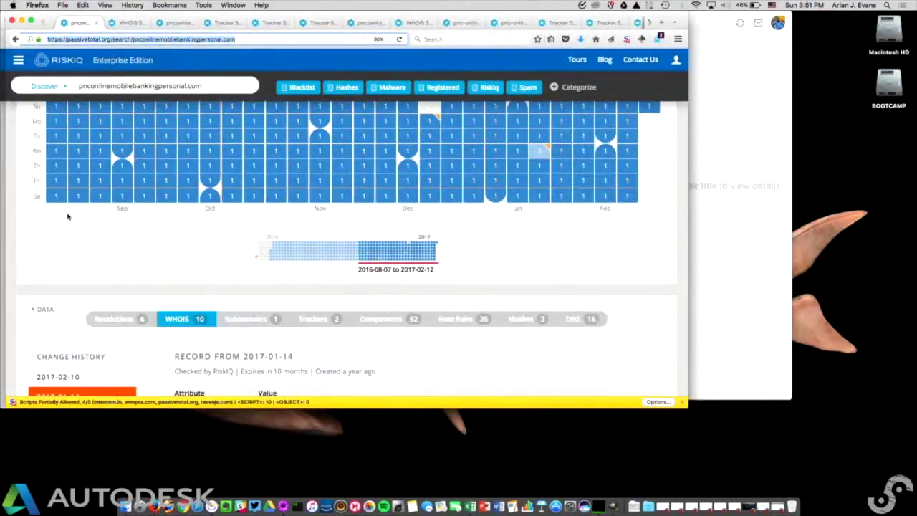
key("super+grave")
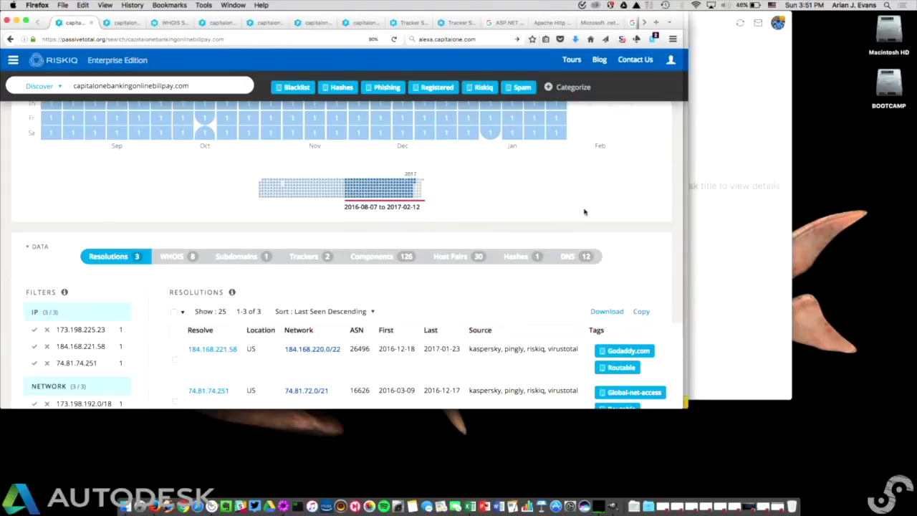
scroll(472, 243, "up", 3)
scroll(473, 242, "up", 4)
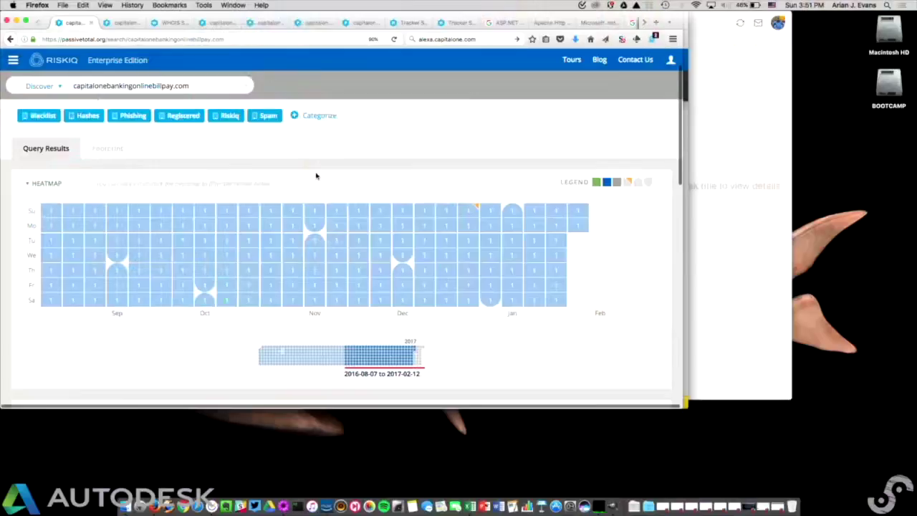
Show the domain's 8-record WHOIS history and read the latest 2017-02-10 GoDaddy record.
scroll(317, 174, "down", 2)
scroll(318, 176, "down", 5)
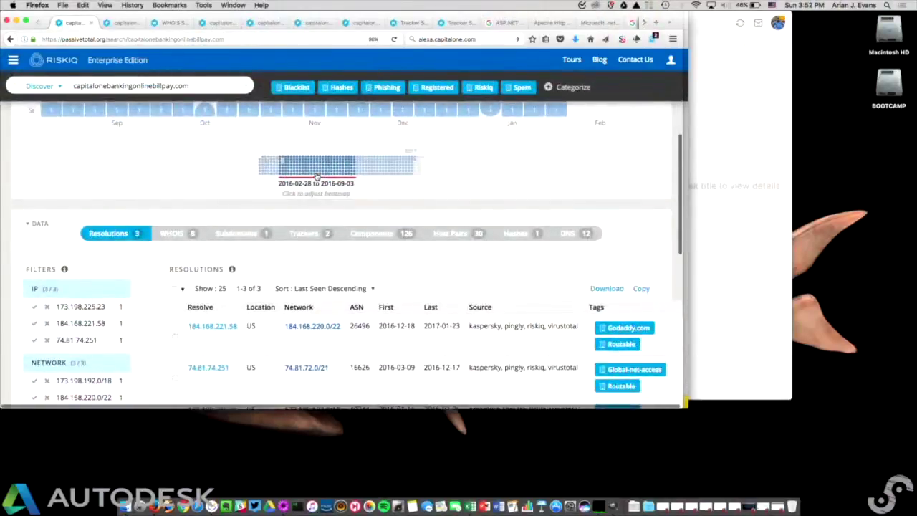
left_click(172, 175)
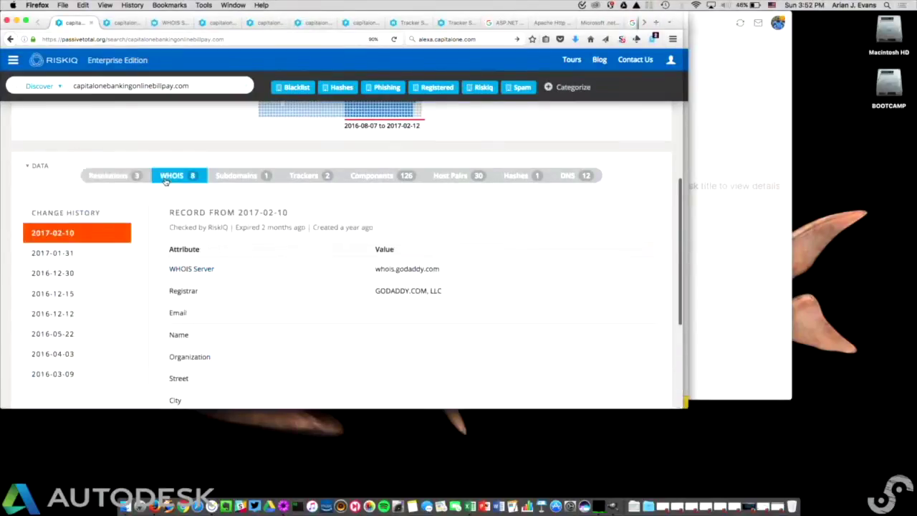
scroll(165, 182, "down", 2)
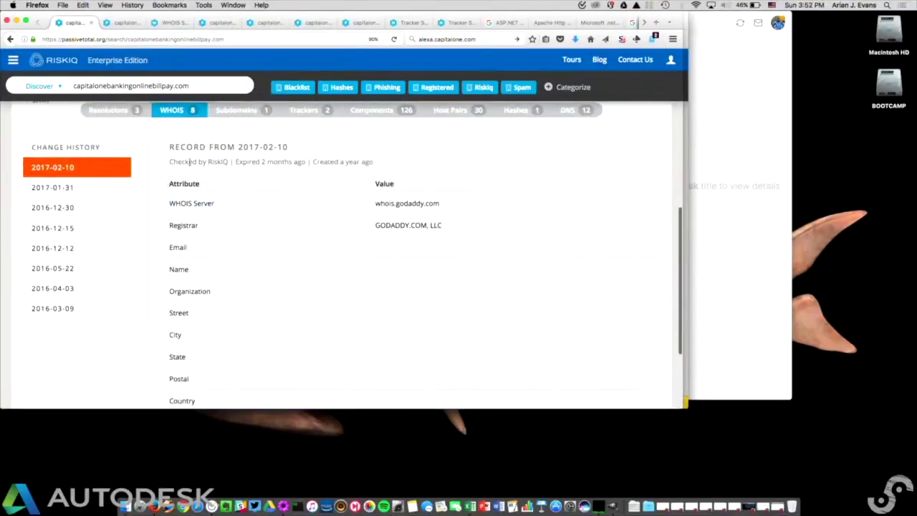
scroll(267, 222, "down", 1)
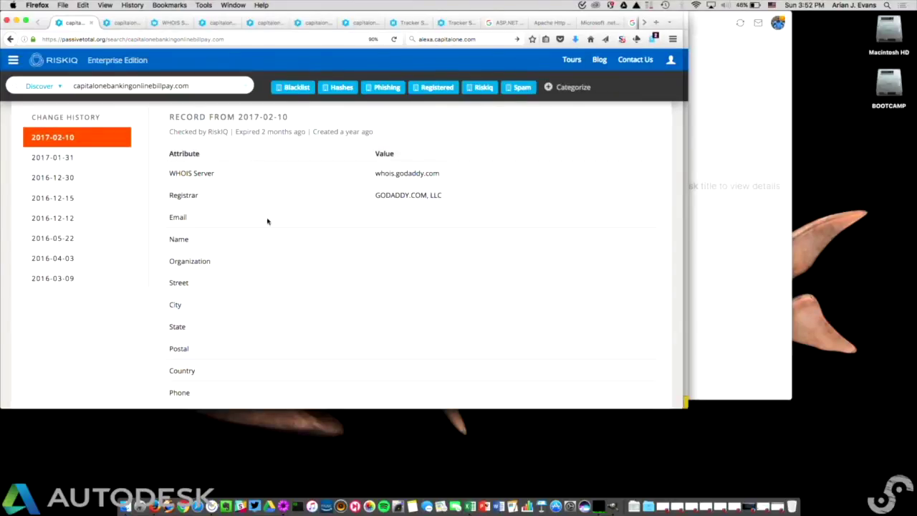
scroll(267, 221, "up", 5)
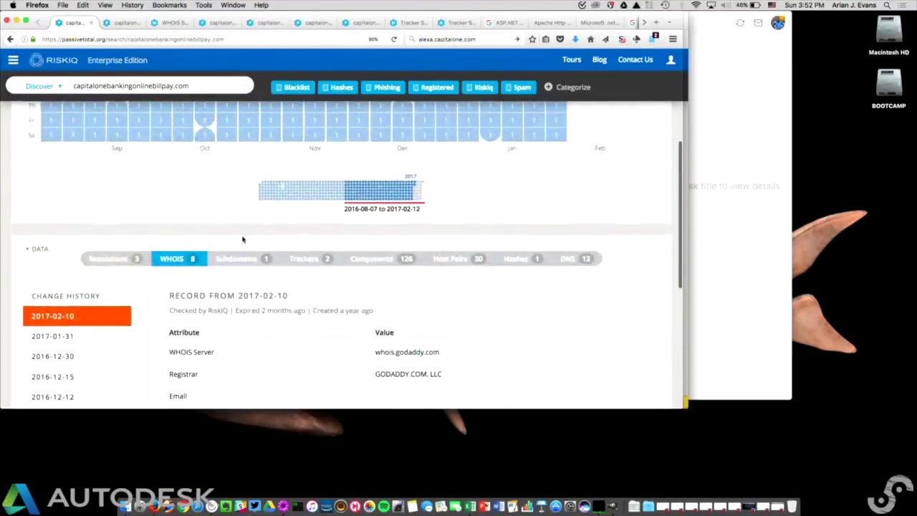
View the older 2017-01-31 WHOIS record, then the registrant-name search listing 1,000 domains.
left_click(114, 23)
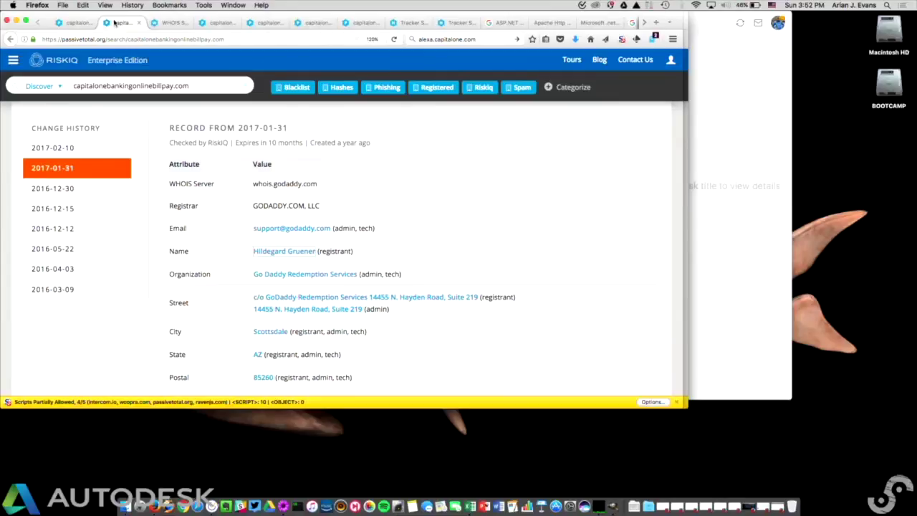
left_click(170, 22)
Scroll to the top of the 126 web components, led by 44 tracking pixels.
scroll(200, 193, "up", 4)
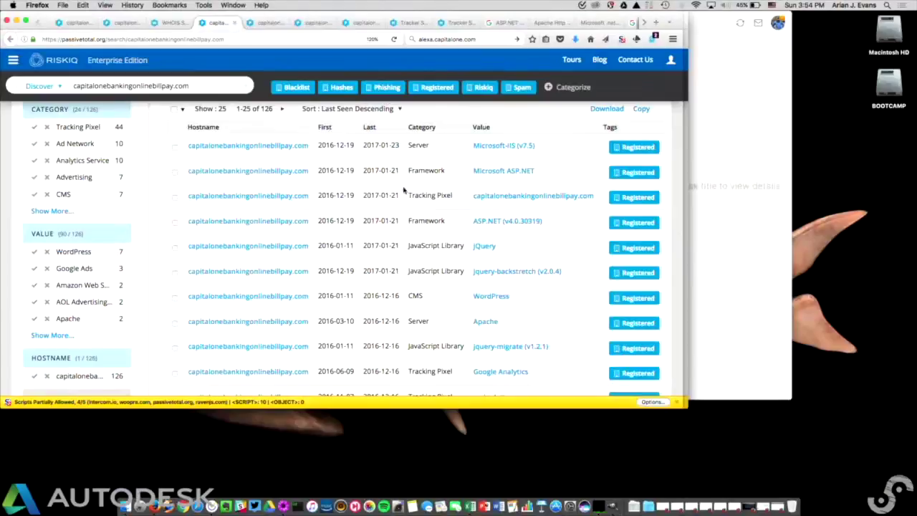
Compare capitalone.com's 3,643 component results against the phishing domain's component list.
scroll(404, 190, "up", 3)
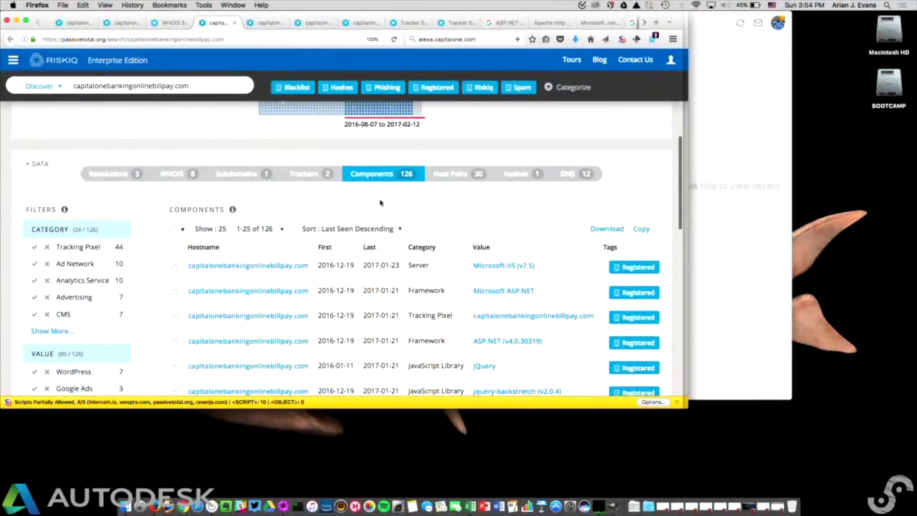
scroll(380, 200, "down", 1)
scroll(380, 203, "down", 1)
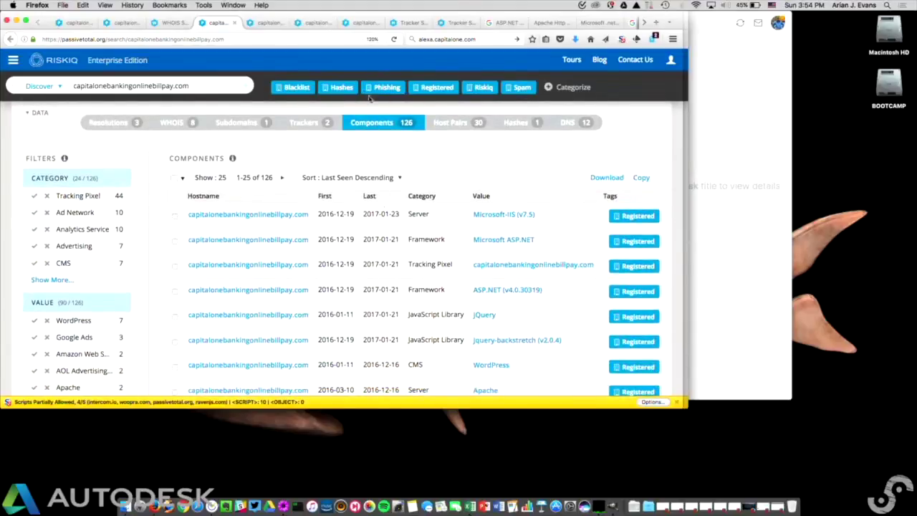
left_click(266, 23)
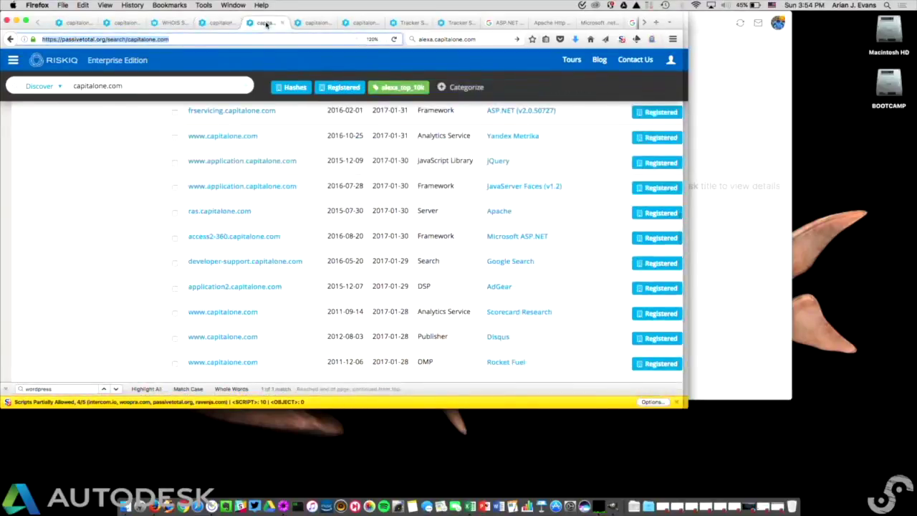
scroll(289, 171, "up", 5)
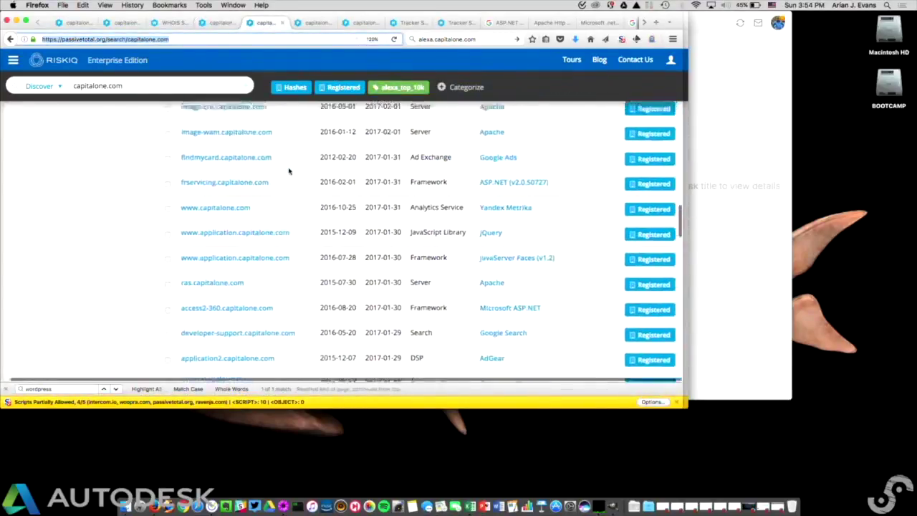
scroll(289, 171, "up", 15)
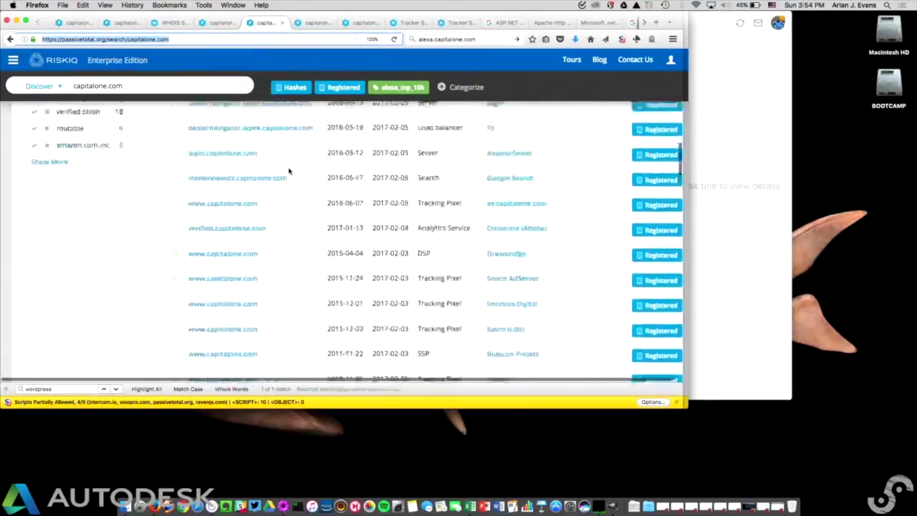
scroll(289, 170, "down", 5)
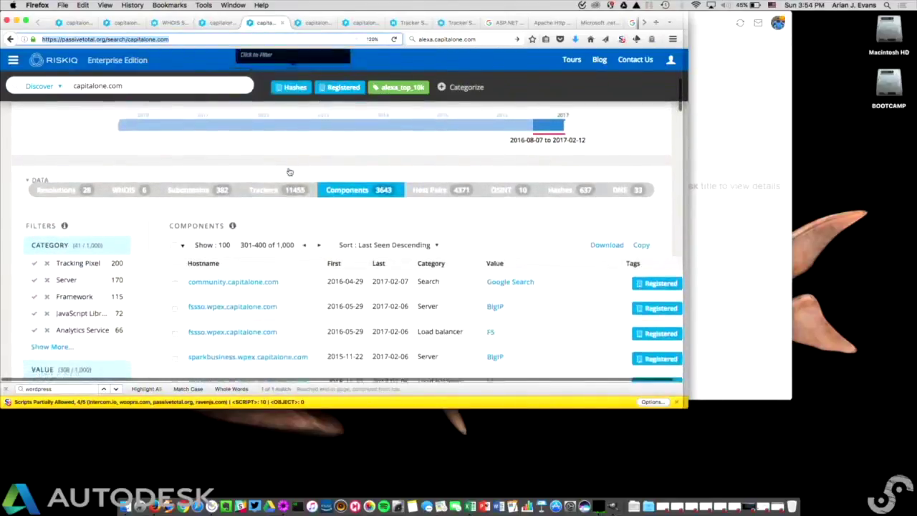
scroll(288, 171, "down", 1)
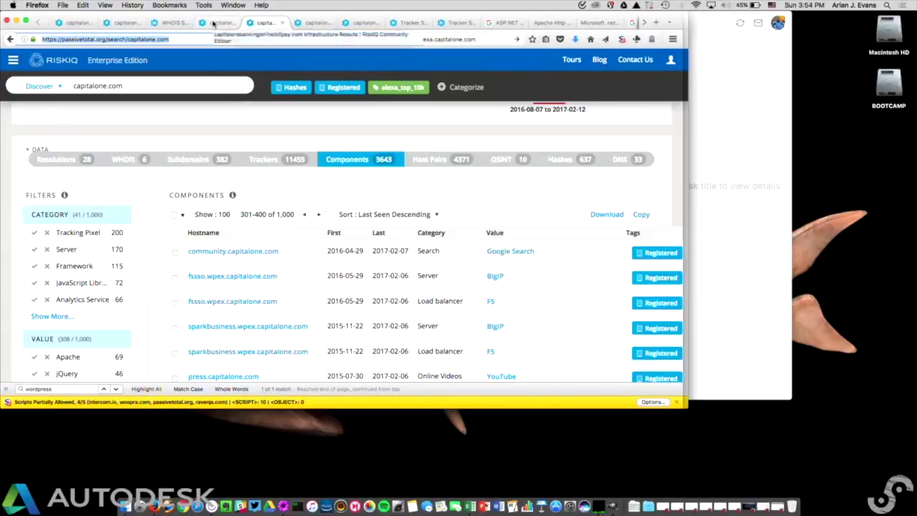
Glance at the neighbouring results page, then return to capitalonebankingonlinebillpay.com's components.
left_click(314, 23)
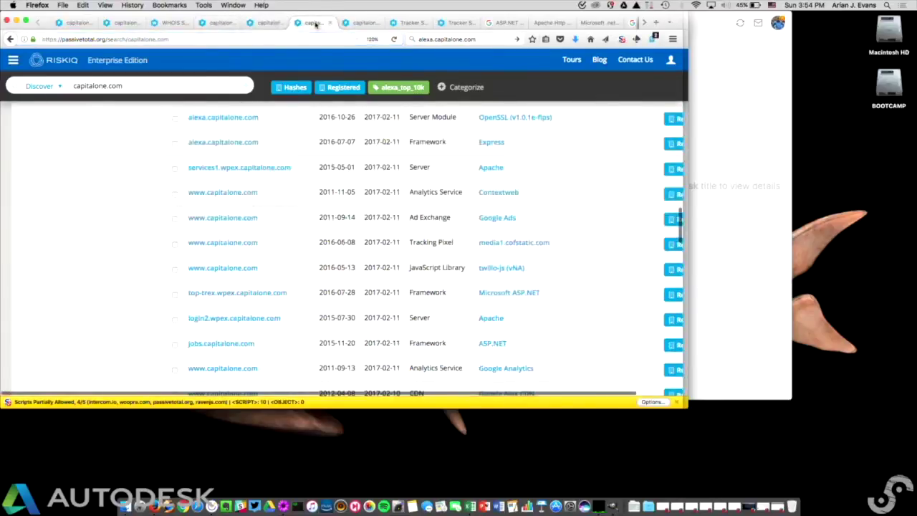
left_click(268, 26)
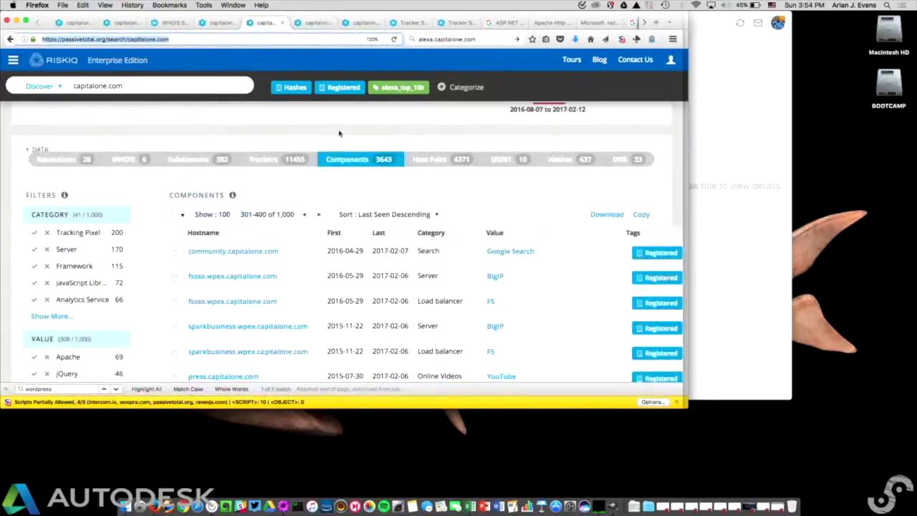
left_click(220, 23)
Scroll capitalonebankingonlinebillpay.com's components to tracking pixels mybtclottery.com, sharkoin.com and Google Analytics.
scroll(414, 209, "down", 5)
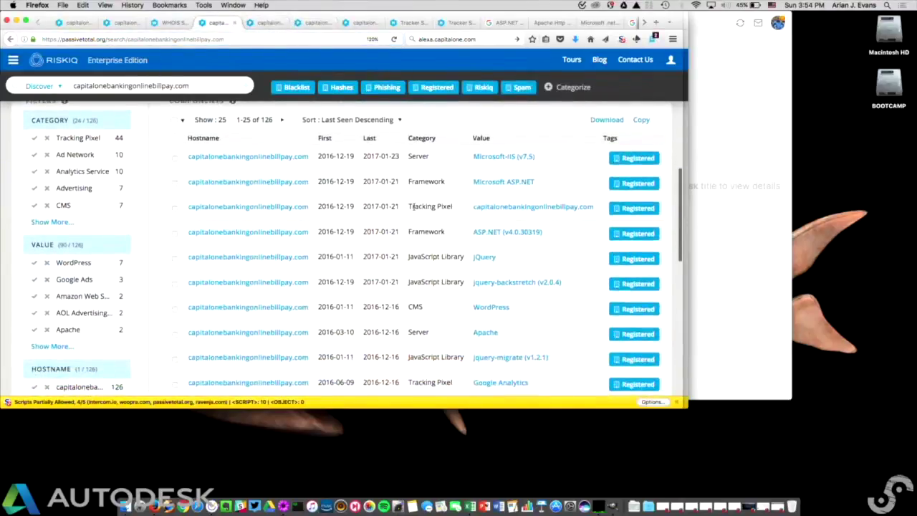
scroll(414, 209, "down", 1)
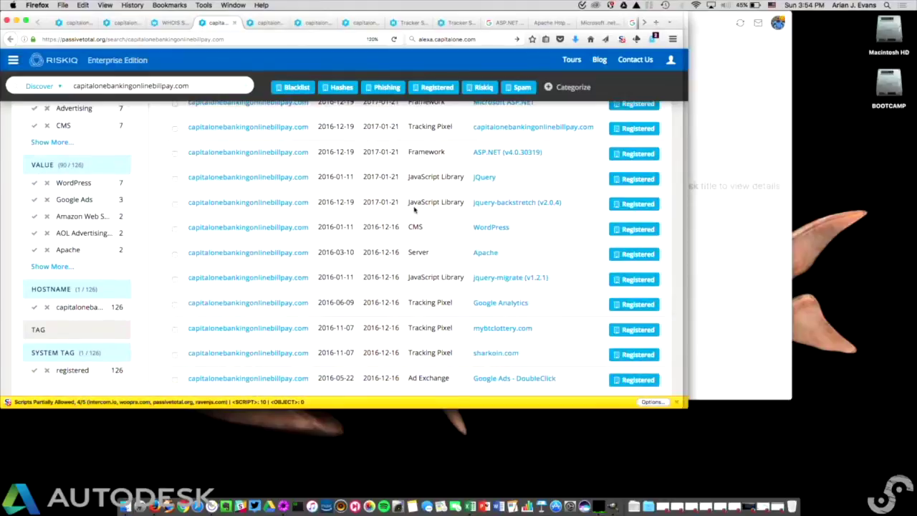
scroll(430, 285, "down", 6)
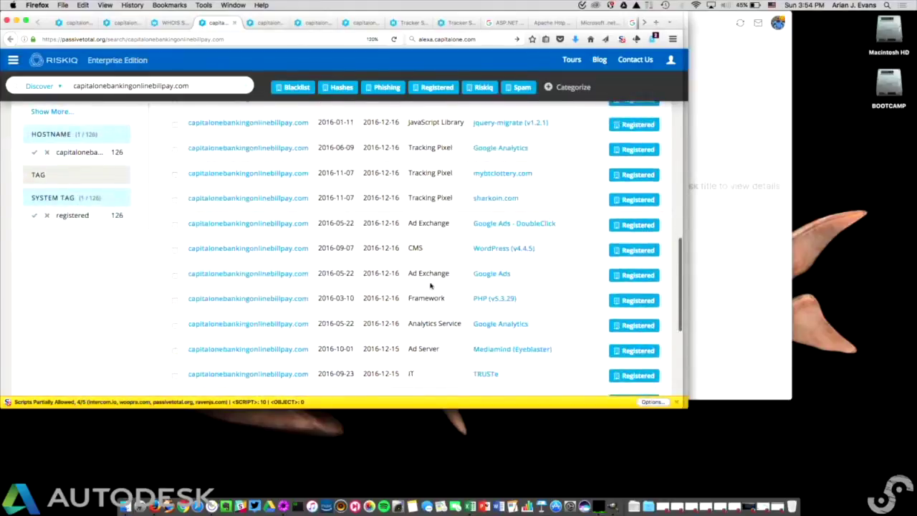
scroll(431, 285, "down", 4)
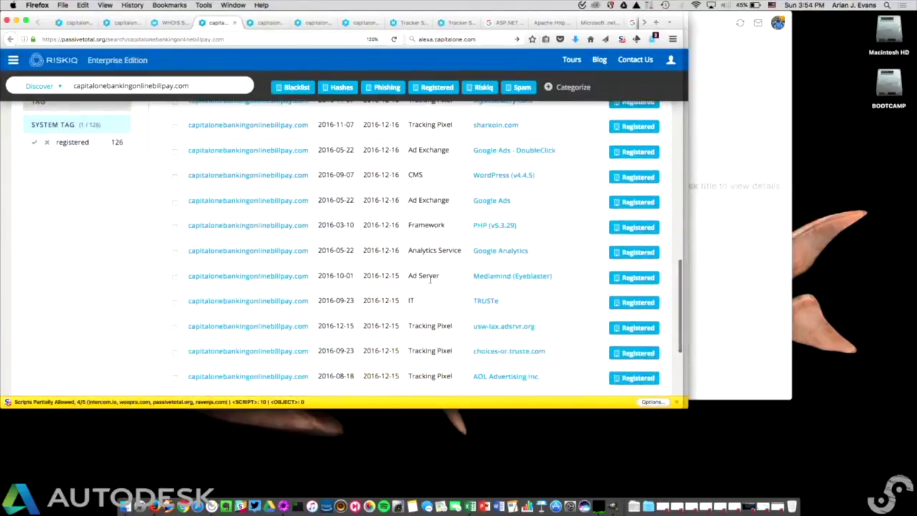
scroll(431, 284, "up", 2)
scroll(430, 283, "up", 1)
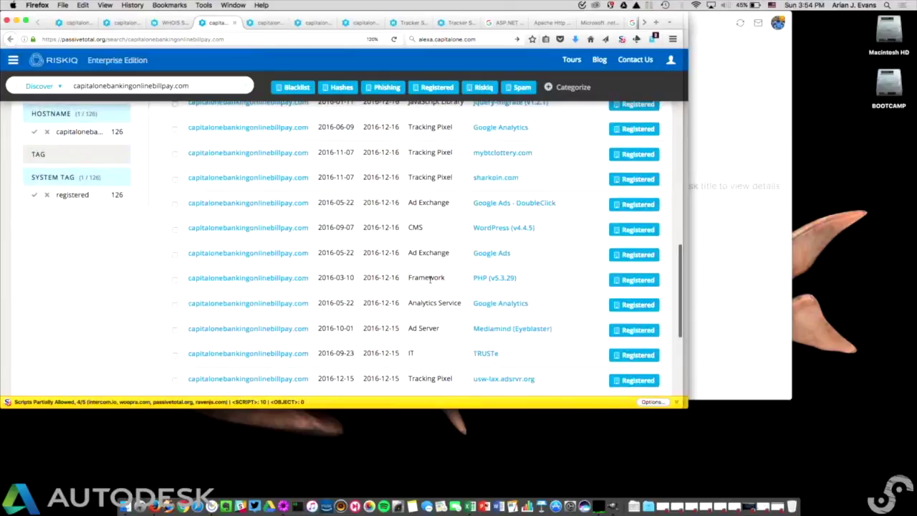
Browse capitalone.com's components (OpenSSL, Express, Apache, twilio-js, Google Analytics), then the next results page.
left_click(269, 26)
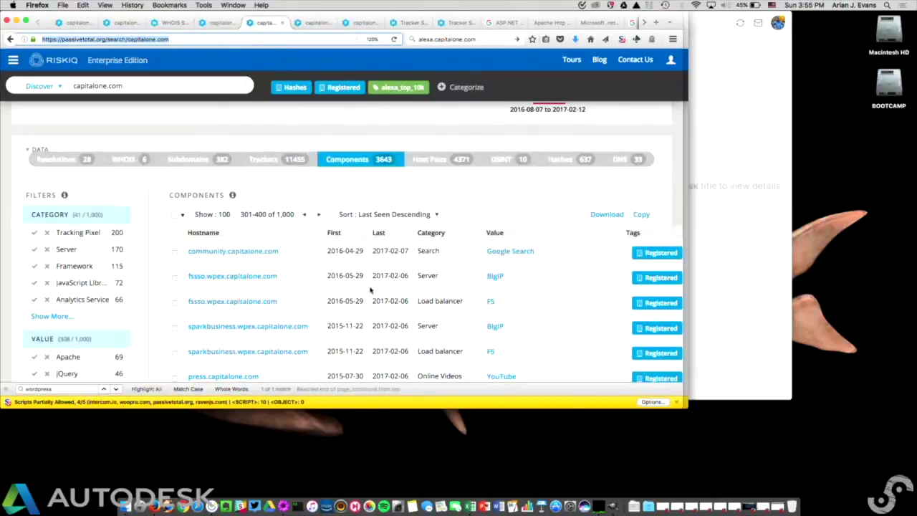
scroll(371, 289, "down", 2)
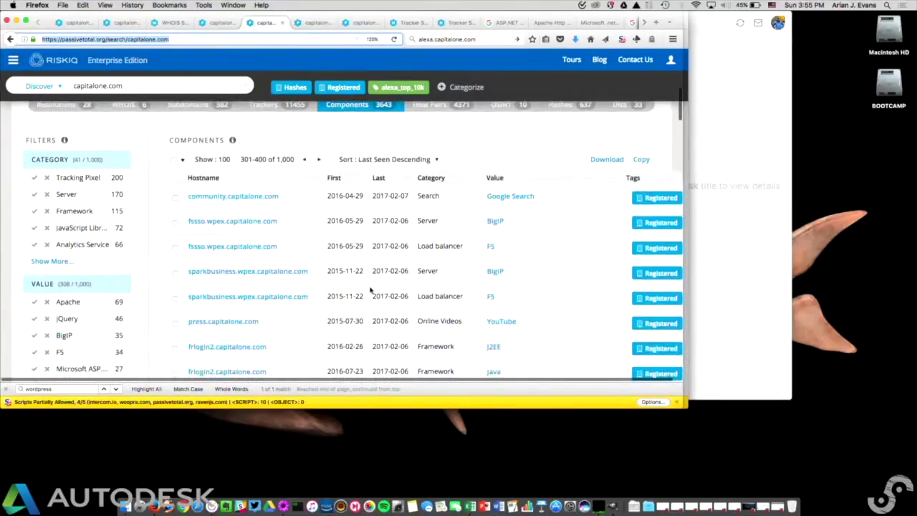
scroll(370, 290, "down", 10)
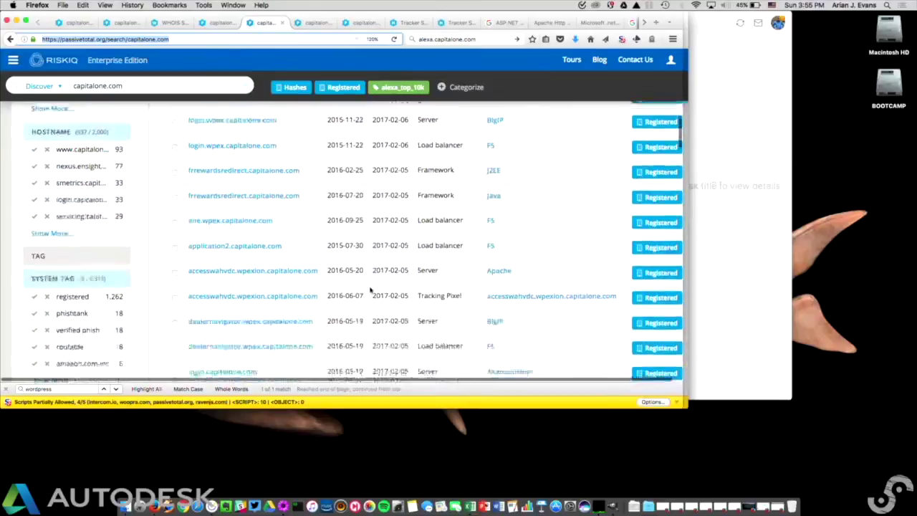
scroll(370, 289, "down", 2)
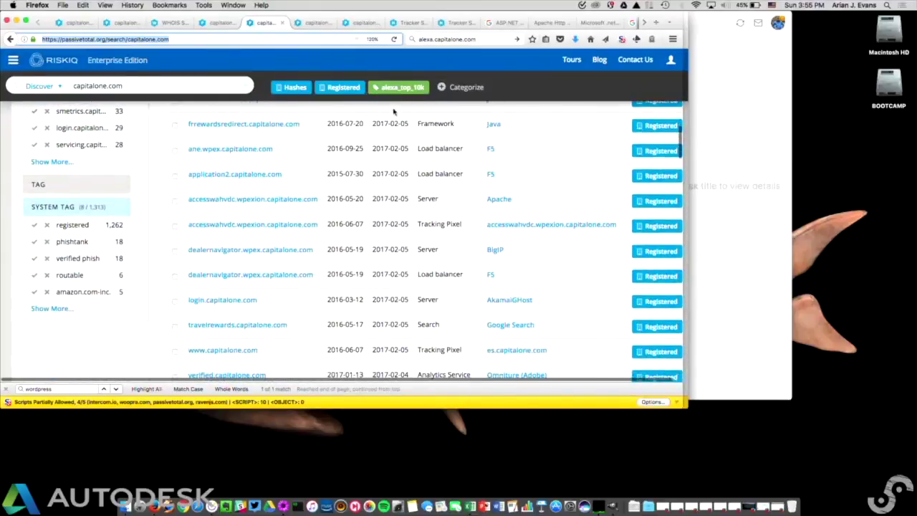
scroll(384, 207, "down", 5)
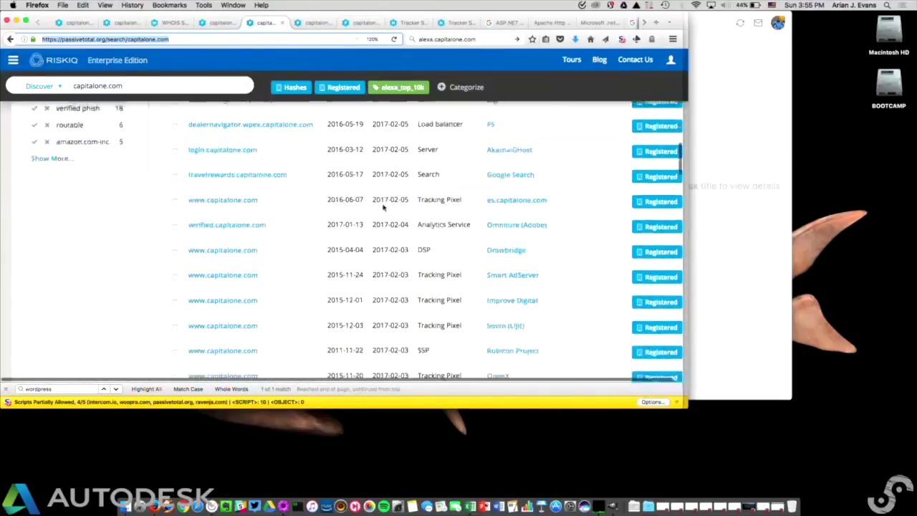
scroll(383, 207, "down", 5)
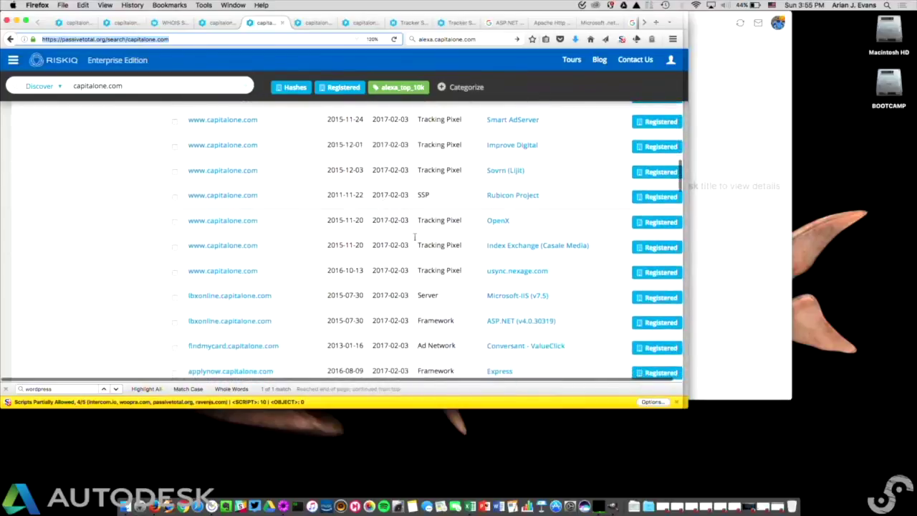
scroll(463, 326, "down", 7)
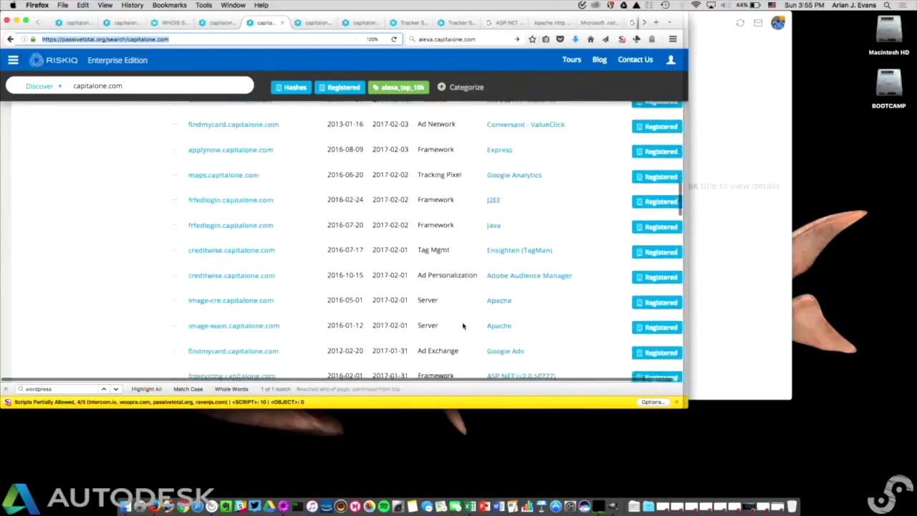
scroll(463, 326, "down", 6)
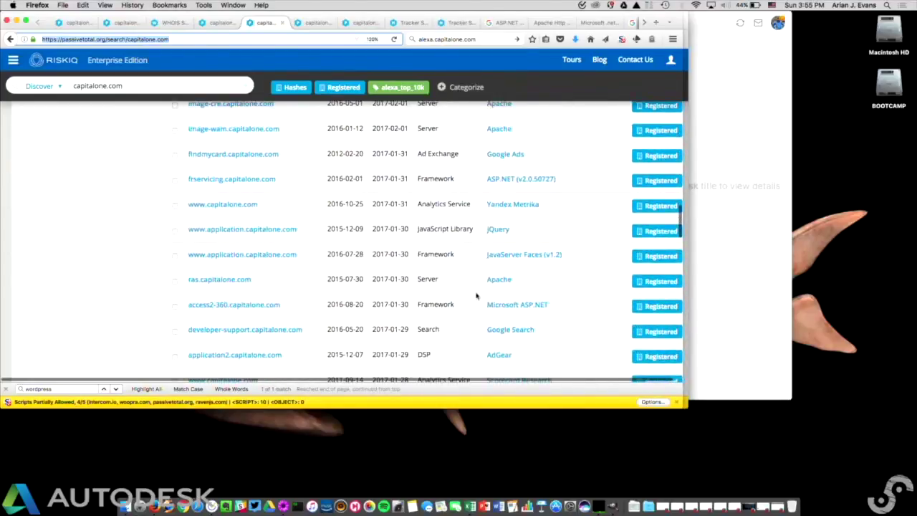
left_click(318, 24)
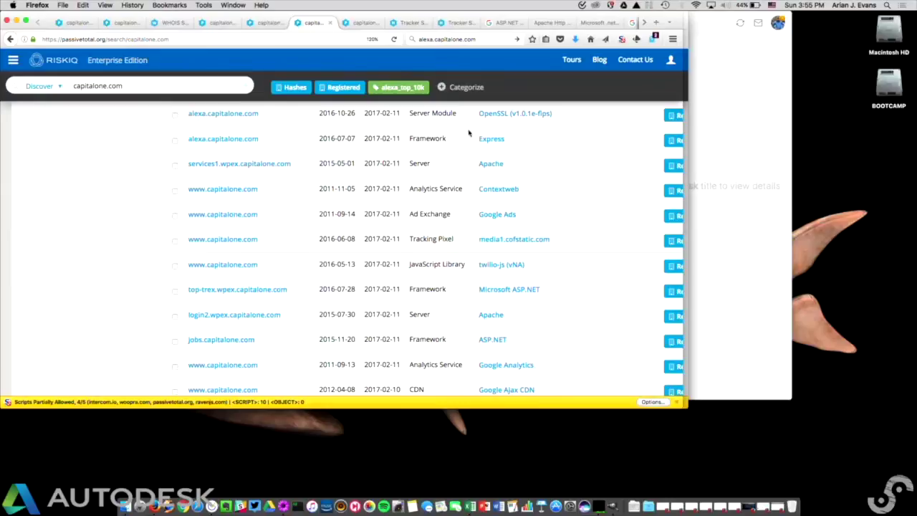
Show capitalonebankingonlinebillpay.com's trackers, including Google Analytics account ua-72534949, then reveal another window.
left_click(364, 23)
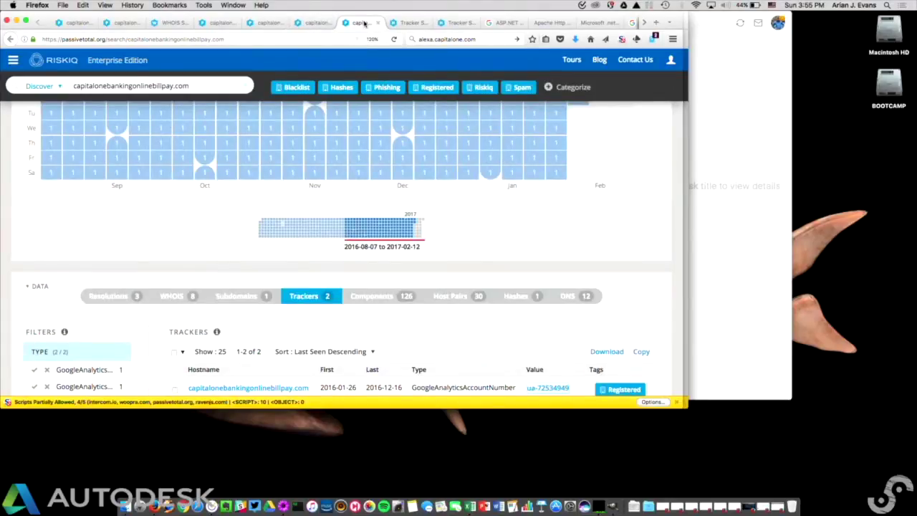
left_click(17, 23)
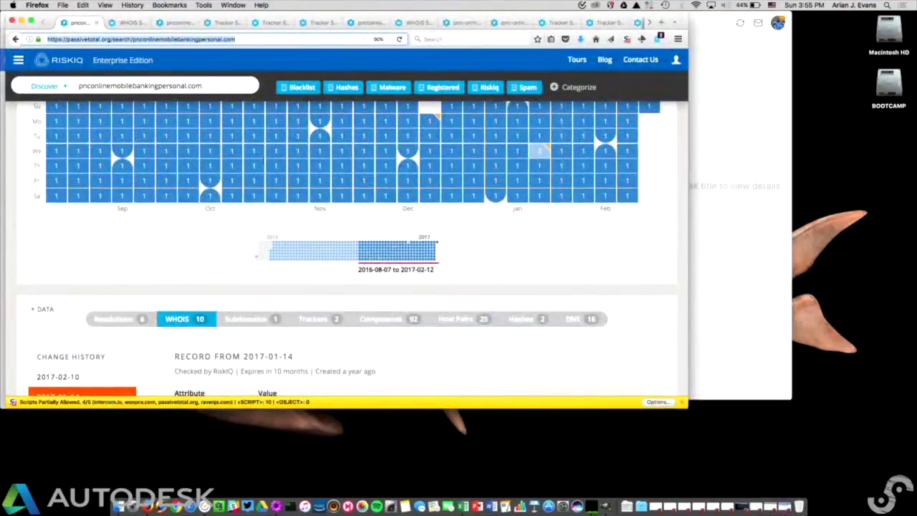
Review pnconlinemobilebankingpersonal.com's 2017-02-10 WHOIS record from its change history.
scroll(139, 237, "up", 5)
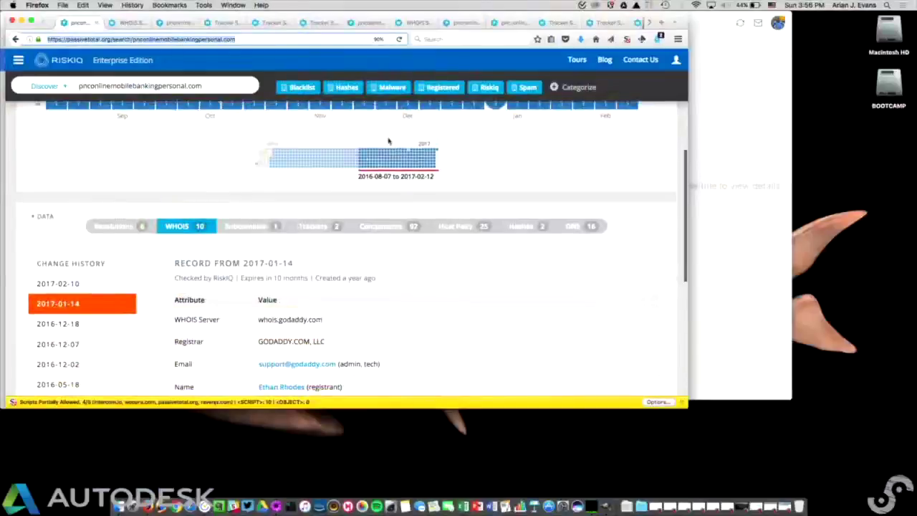
scroll(169, 190, "down", 2)
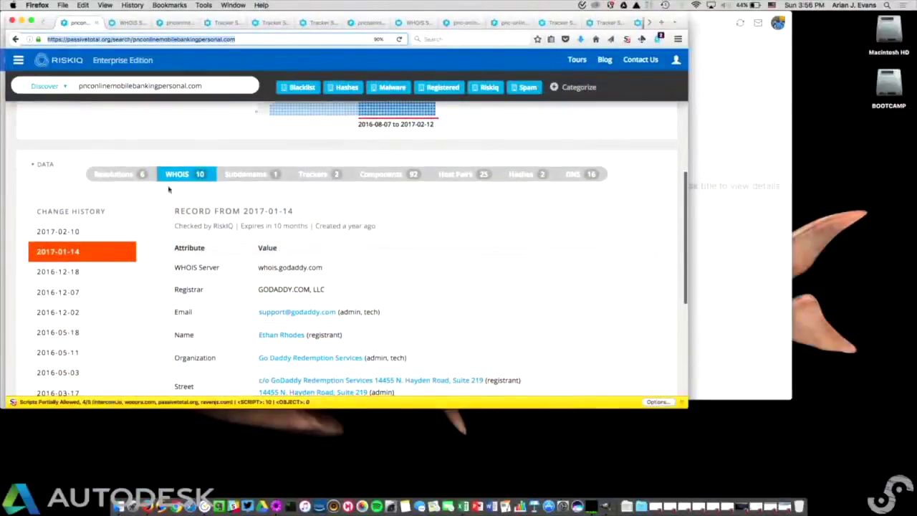
left_click(59, 234)
scroll(59, 237, "down", 3)
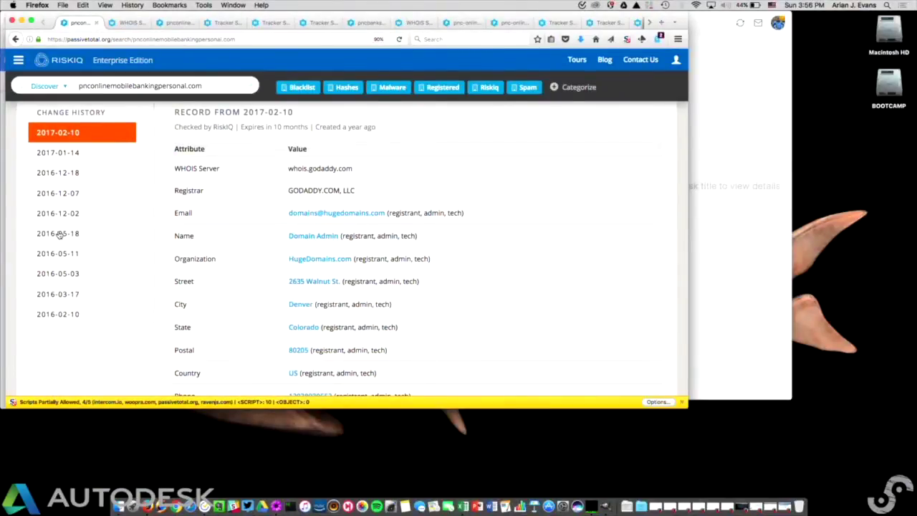
Read the 2017-01-14 GoDaddy record, then look up other domains by the same registrant.
left_click(53, 153)
scroll(76, 188, "down", 1)
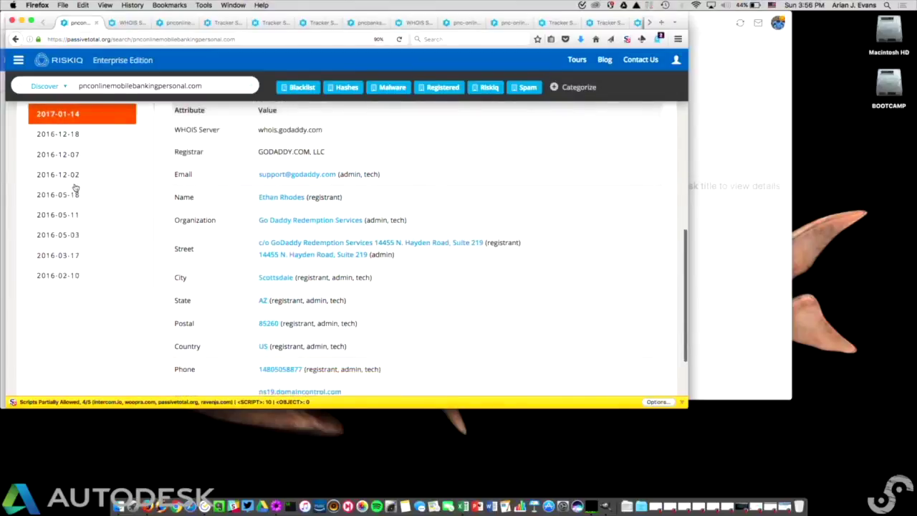
scroll(76, 188, "up", 1)
scroll(75, 187, "up", 10)
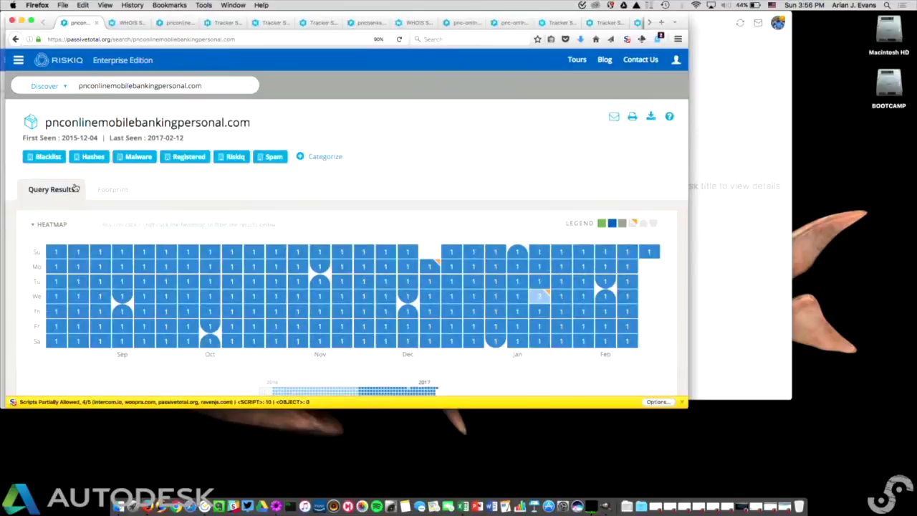
scroll(96, 167, "down", 12)
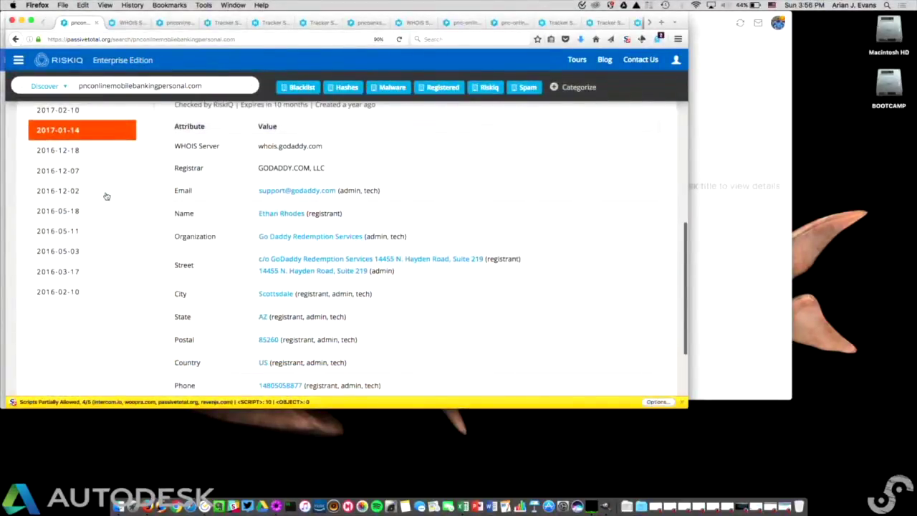
scroll(106, 195, "down", 1)
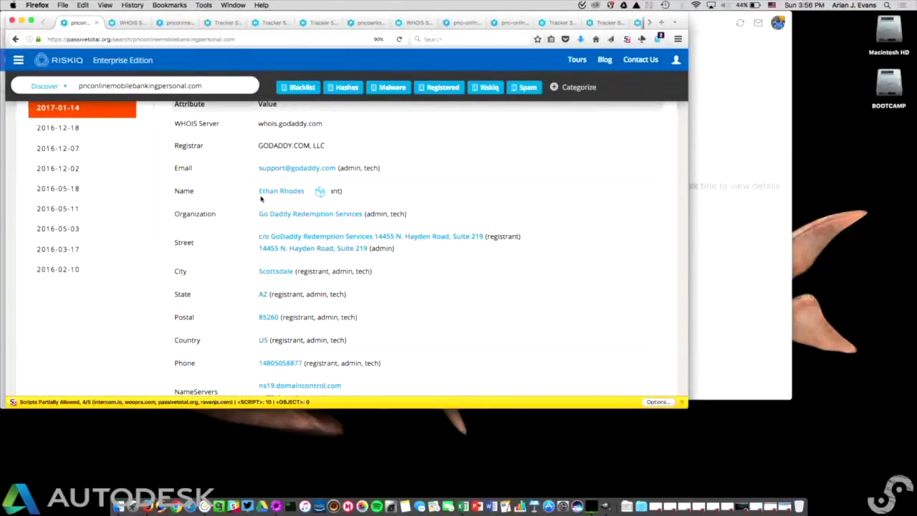
left_click(127, 23)
scroll(219, 248, "down", 3)
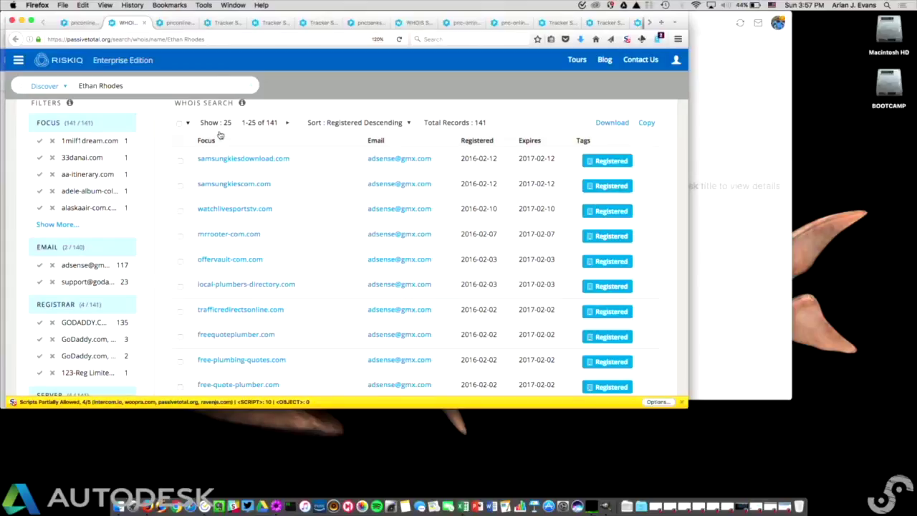
left_click(162, 23)
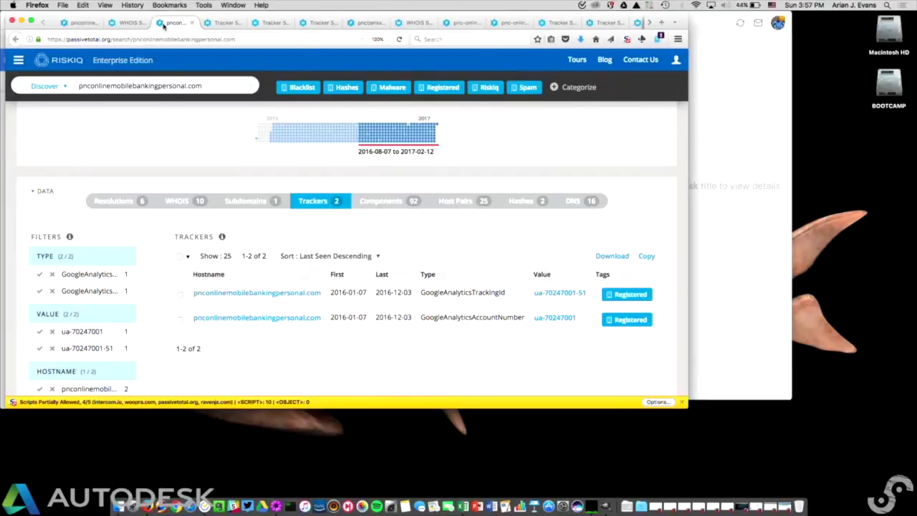
Zoom in and review the 24 PNC-themed hostnames sharing Google Analytics account ua-70247001.
key("super+equal")
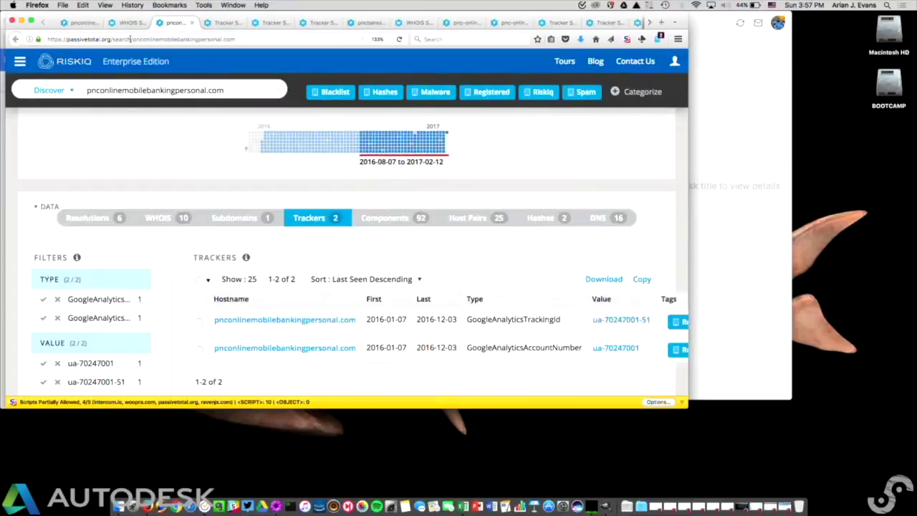
scroll(269, 220, "right", 3)
scroll(269, 220, "down", 2)
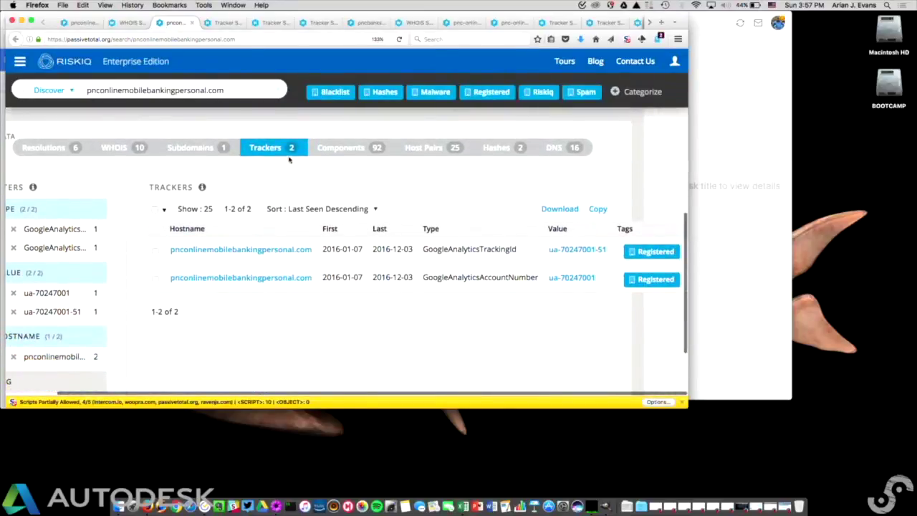
left_click(223, 23)
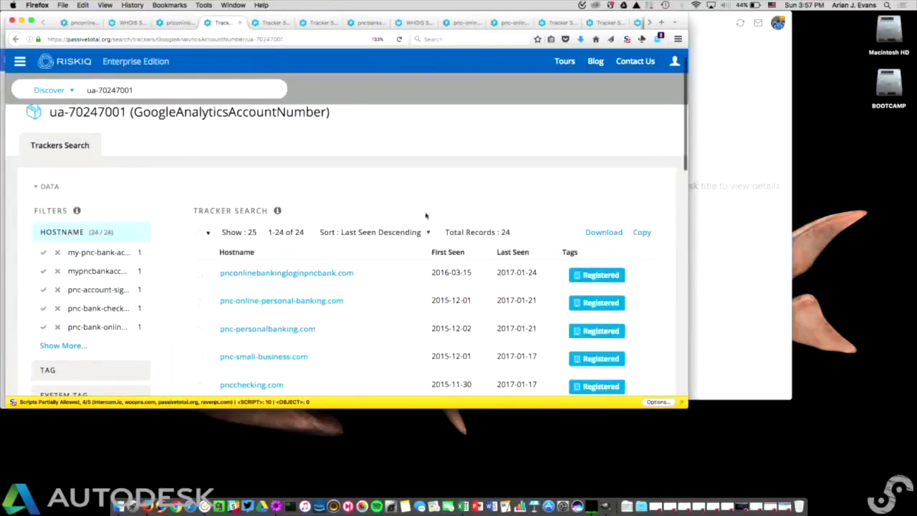
scroll(421, 264, "down", 3)
scroll(422, 263, "down", 1)
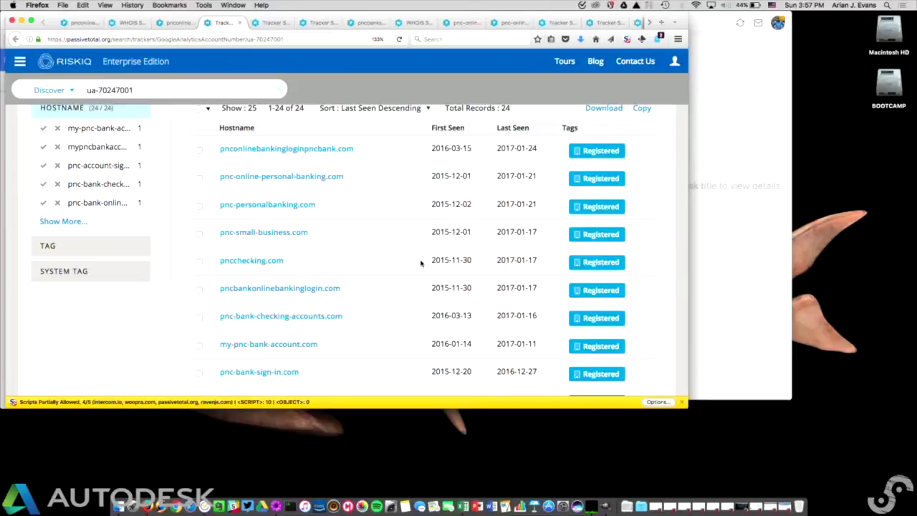
left_click(273, 24)
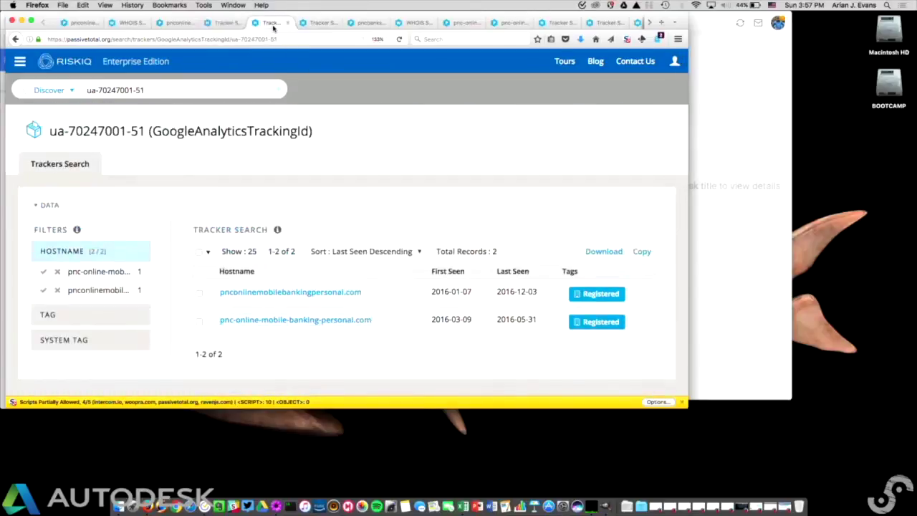
scroll(325, 140, "down", 1)
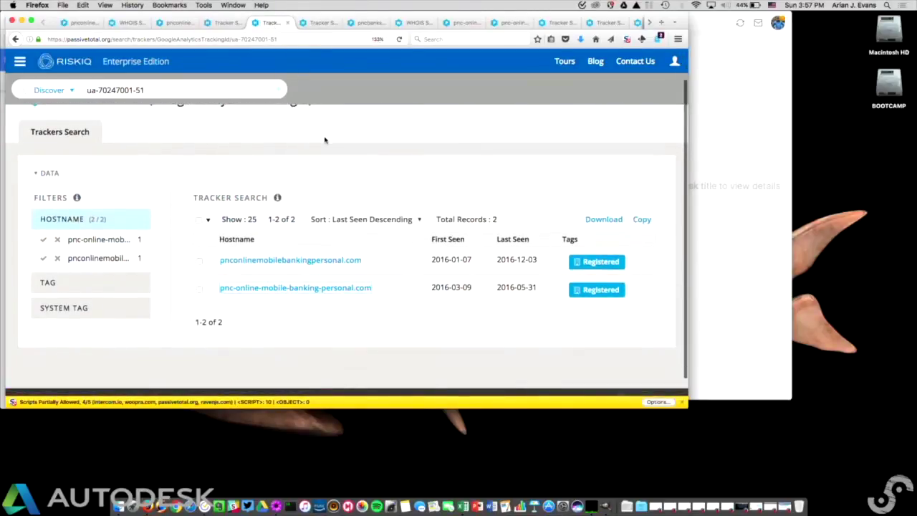
left_click(228, 23)
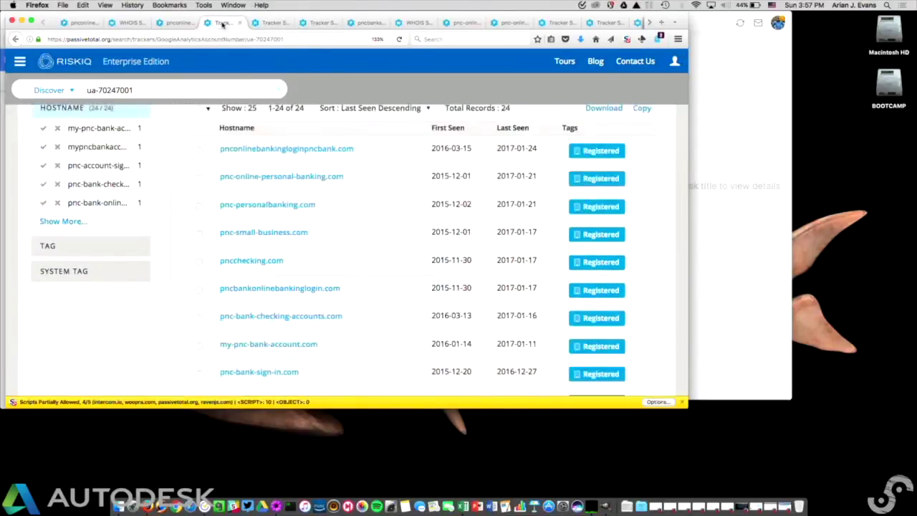
left_click(170, 23)
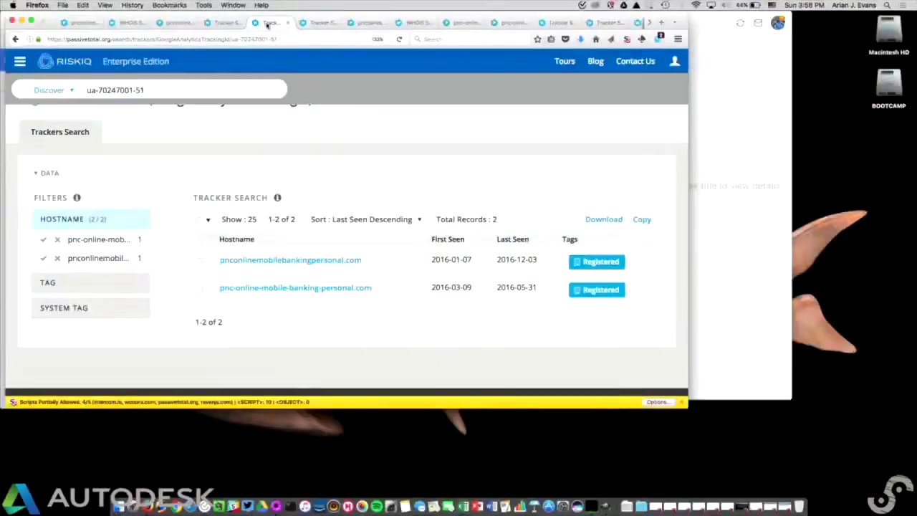
scroll(329, 235, "up", 1)
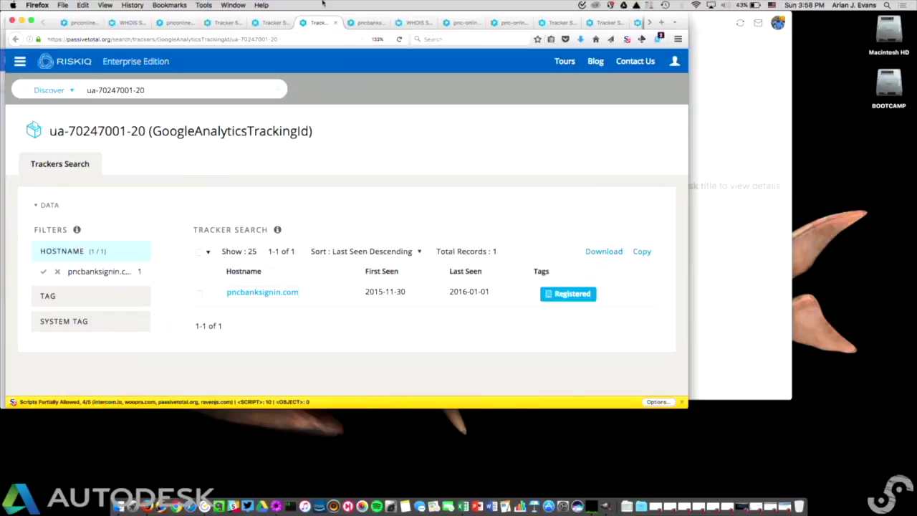
Review pncbanksignin.com's WHOIS registration record.
left_click(363, 23)
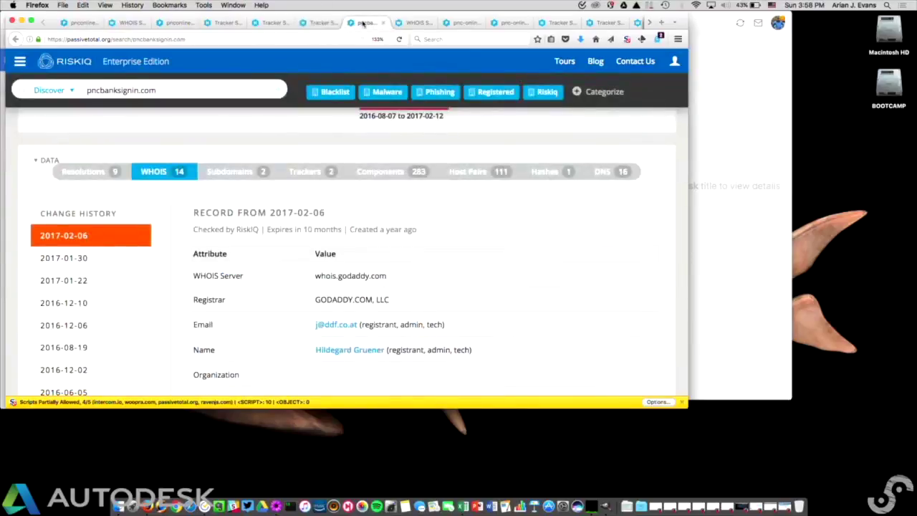
scroll(455, 206, "down", 2)
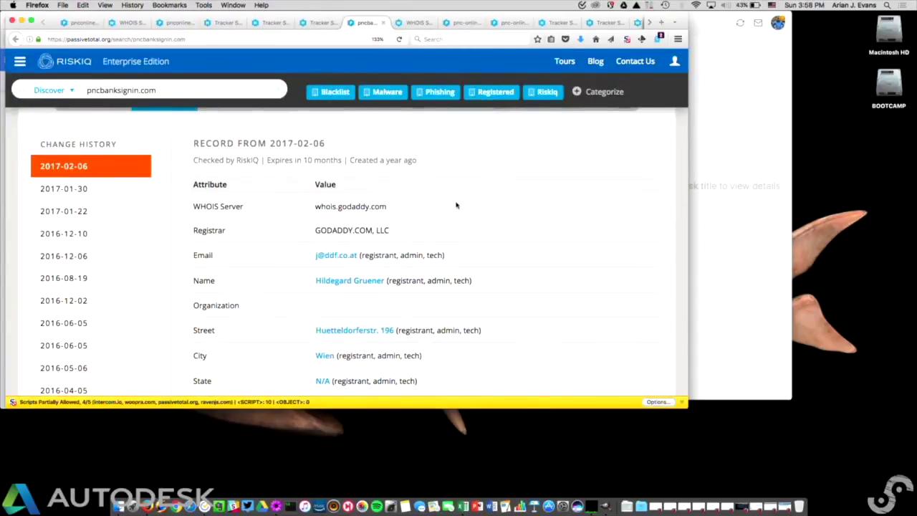
left_click(328, 23)
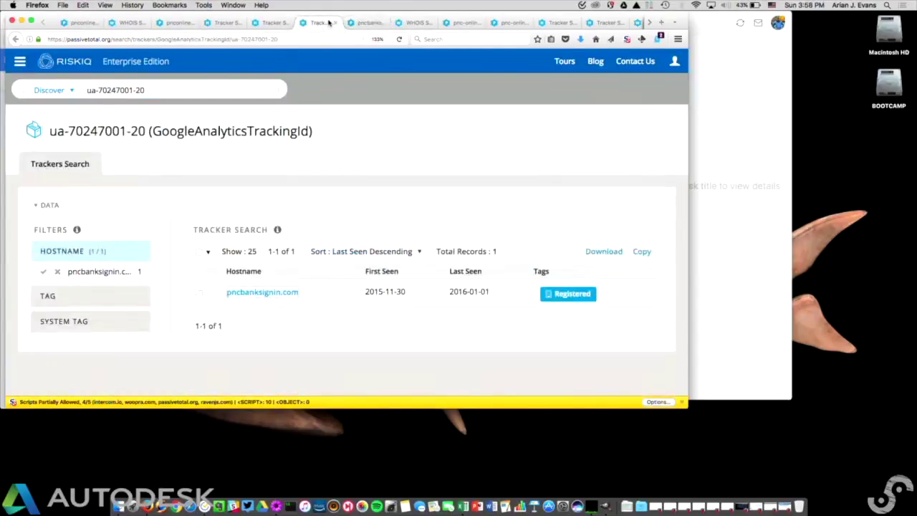
left_click(366, 23)
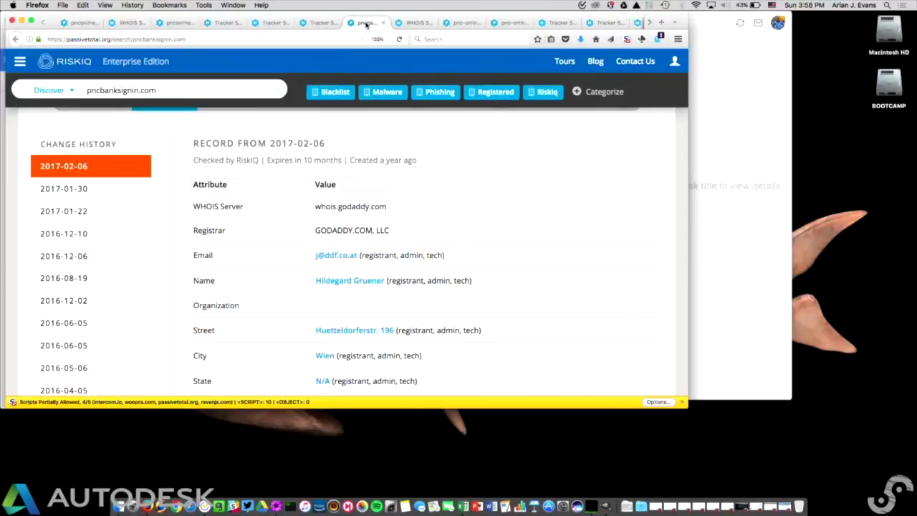
Trace the registrant email to 1,000 domains, then bring up pnc-online-mobile-banking-personal.com.
left_click(407, 23)
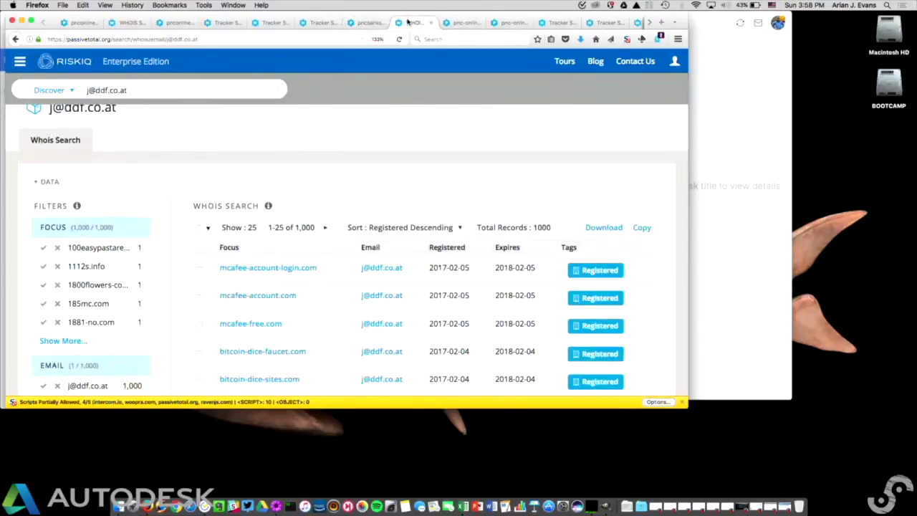
left_click(316, 22)
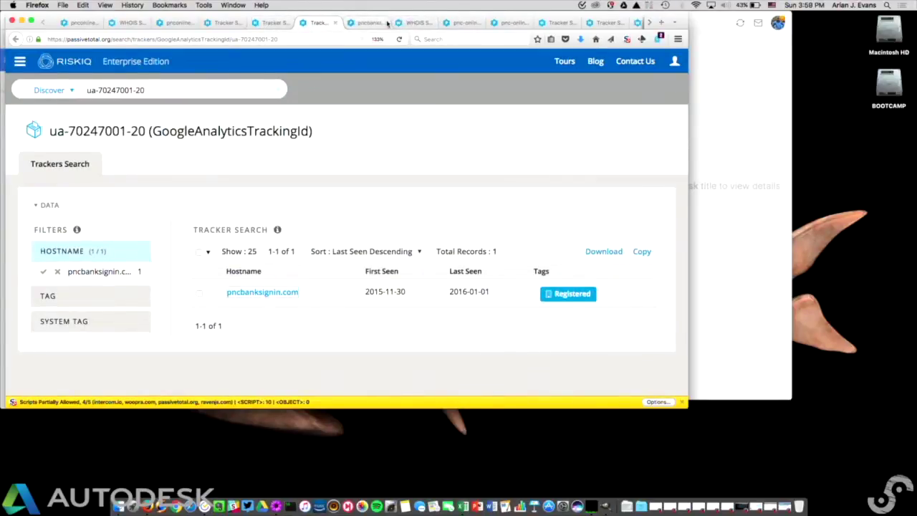
left_click(450, 23)
scroll(447, 153, "down", 3)
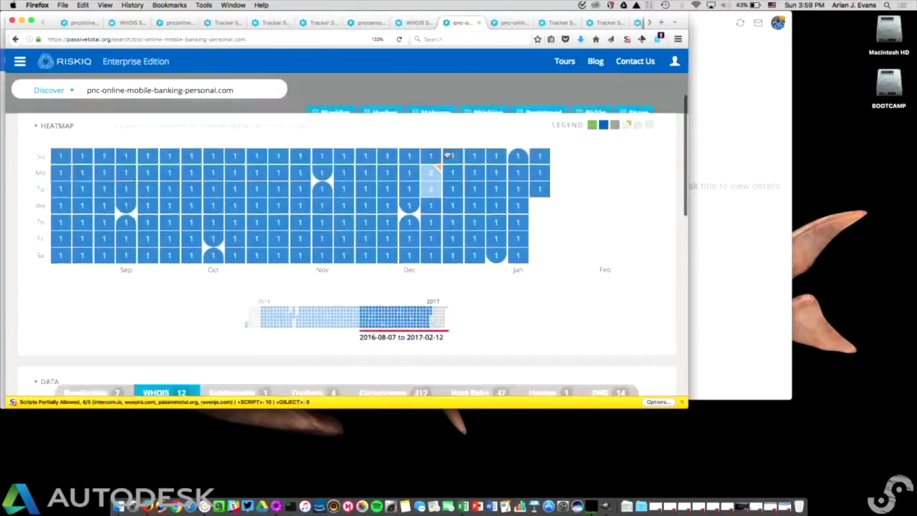
Show the Trackers table with ua-70247001 and ua-71484534 among four Google Analytics IDs.
scroll(446, 152, "down", 2)
left_click(315, 276)
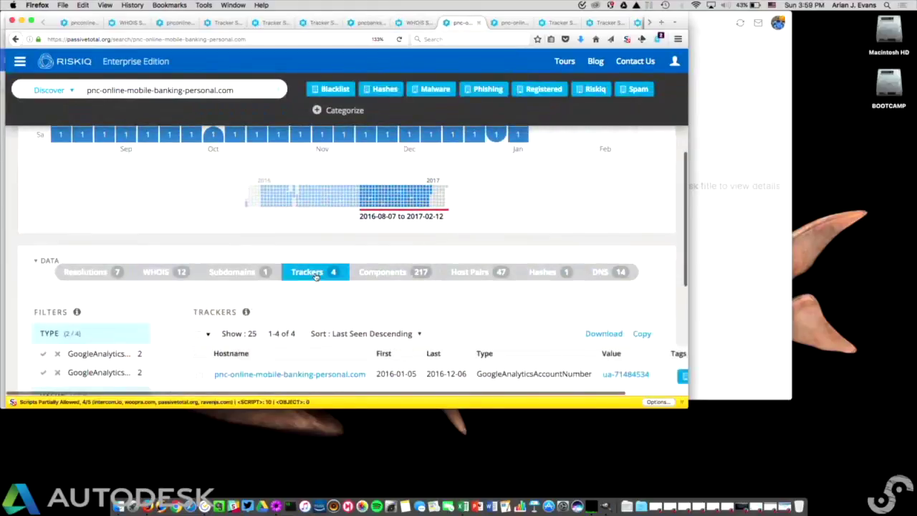
scroll(315, 277, "down", 3)
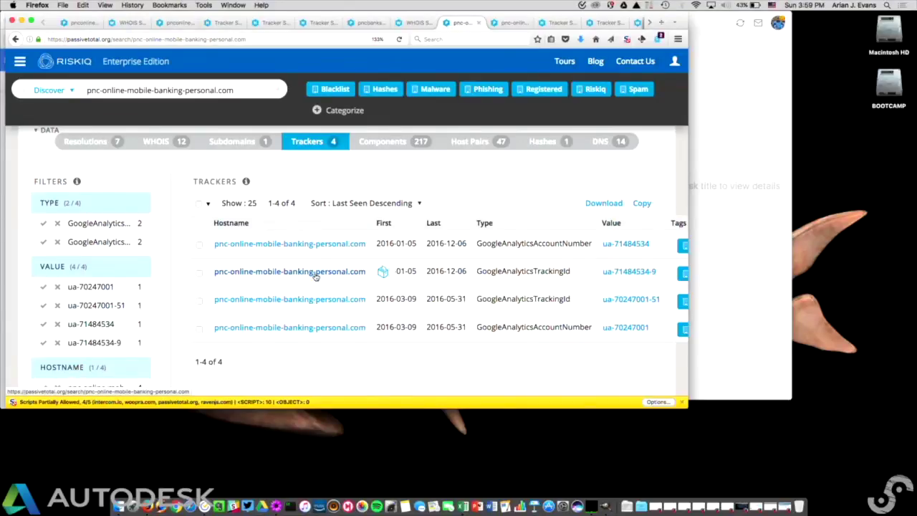
Move to the next domain page, then switch to the Google Docs impersonation write-up.
left_click(504, 23)
scroll(430, 237, "down", 5)
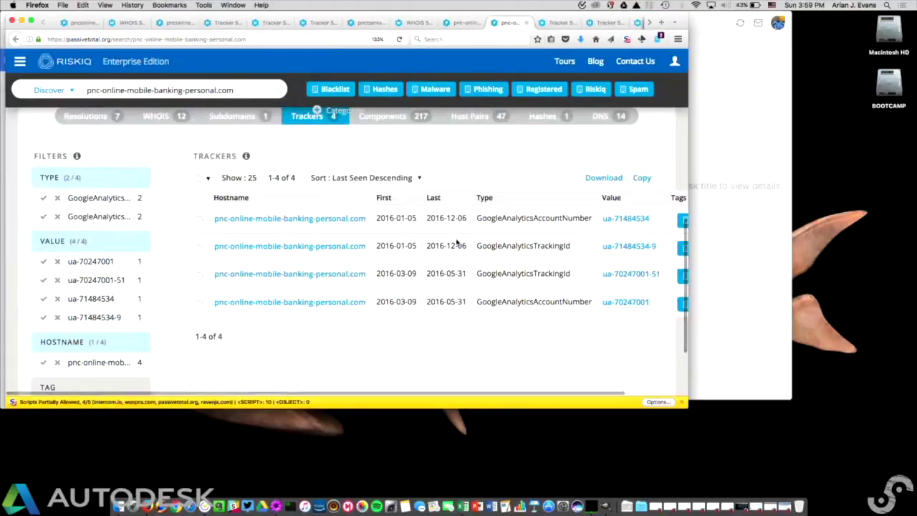
key("super+grave")
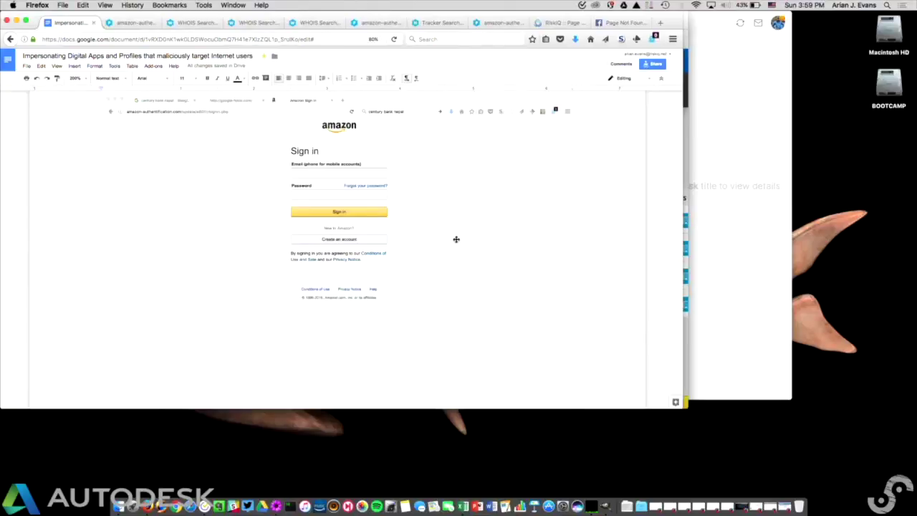
Return to the amazon-authentification.com report and scroll through its WHOIS record.
left_click(140, 24)
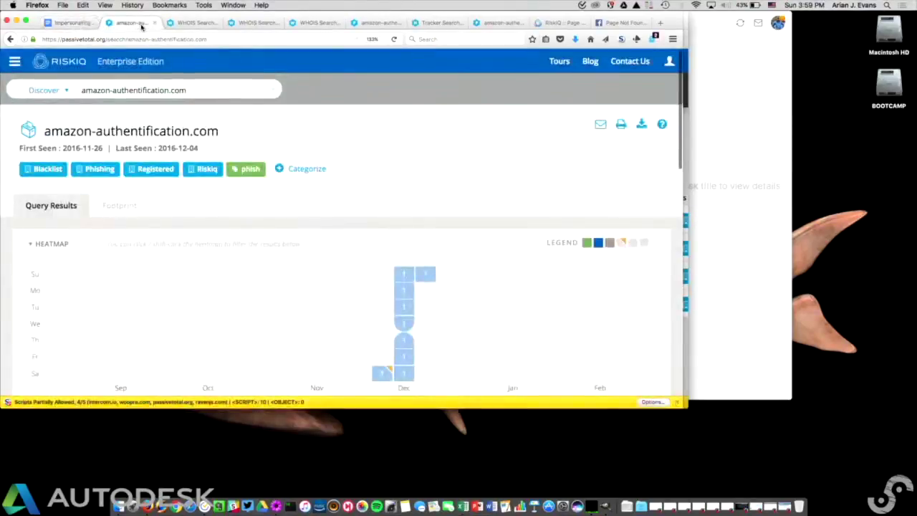
scroll(236, 207, "down", 10)
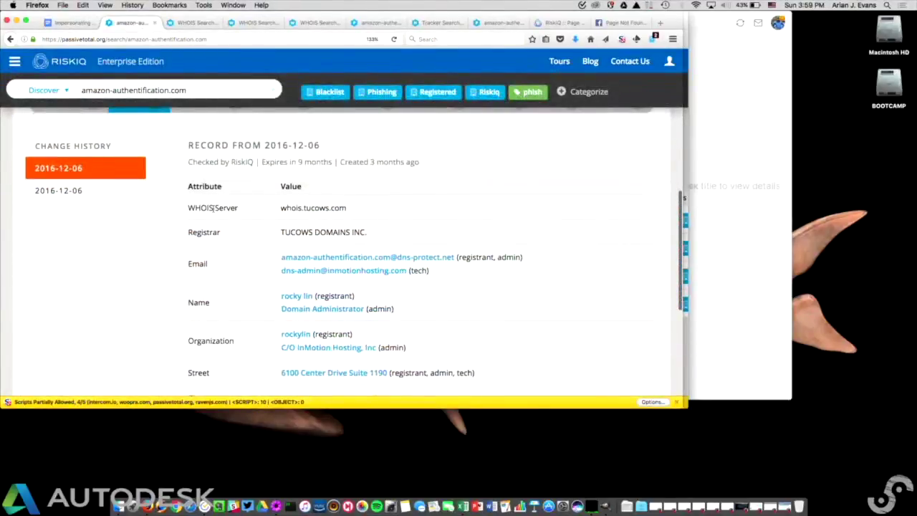
scroll(230, 233, "down", 2)
scroll(230, 234, "down", 2)
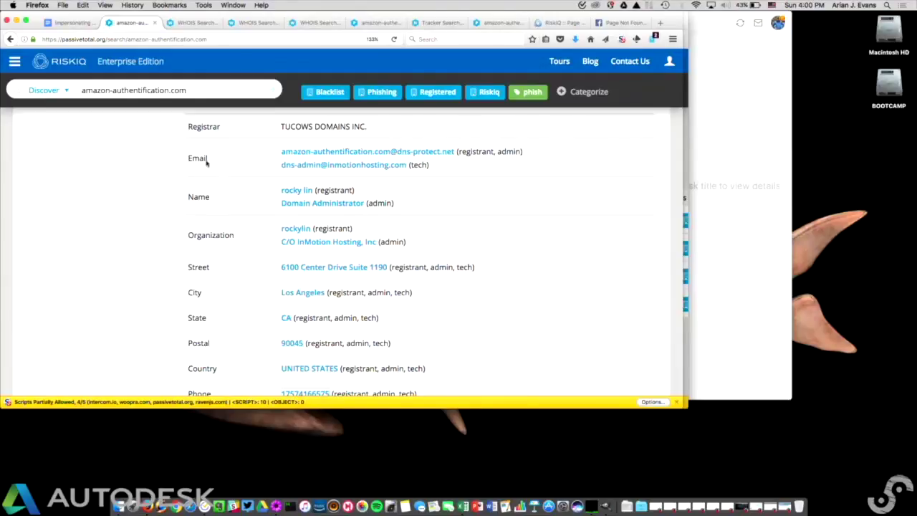
Compare WHOIS searches on the registrant name and organization, ending on the phone number's 1,000 domains.
left_click(189, 23)
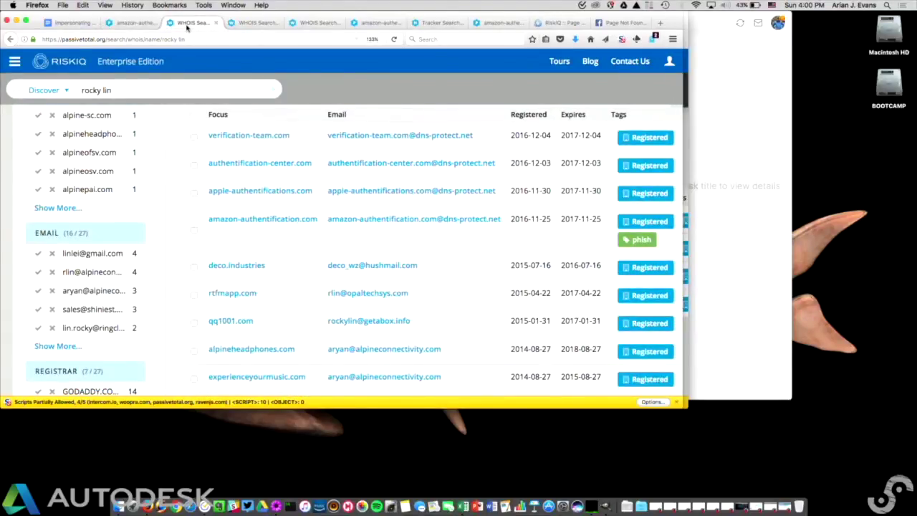
scroll(213, 209, "up", 2)
scroll(212, 210, "down", 5)
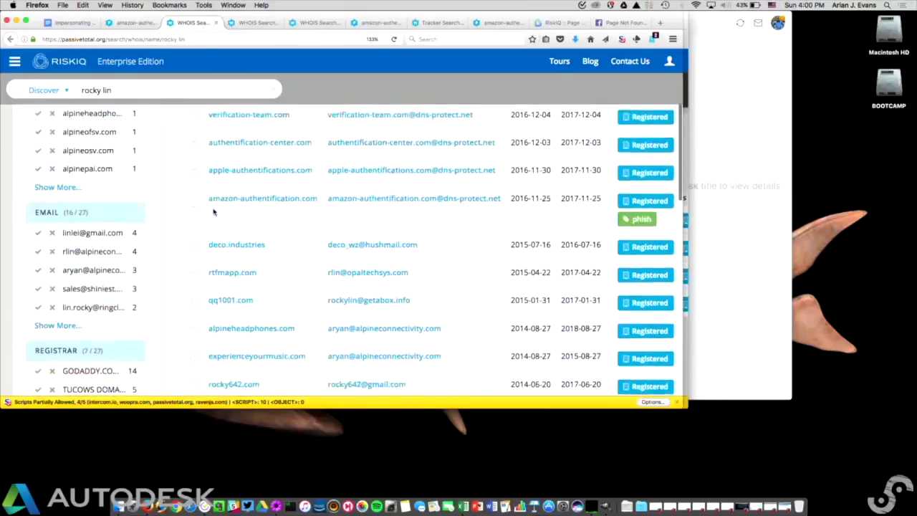
scroll(229, 215, "down", 3)
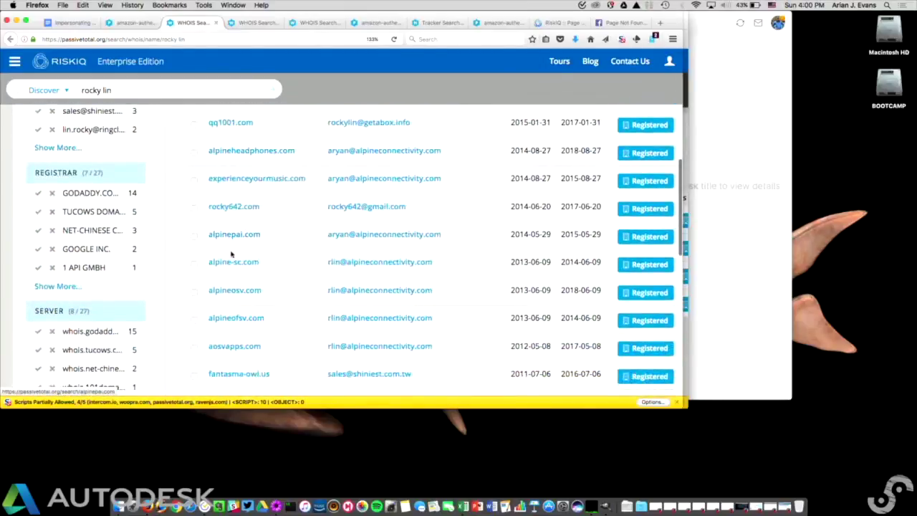
left_click(247, 25)
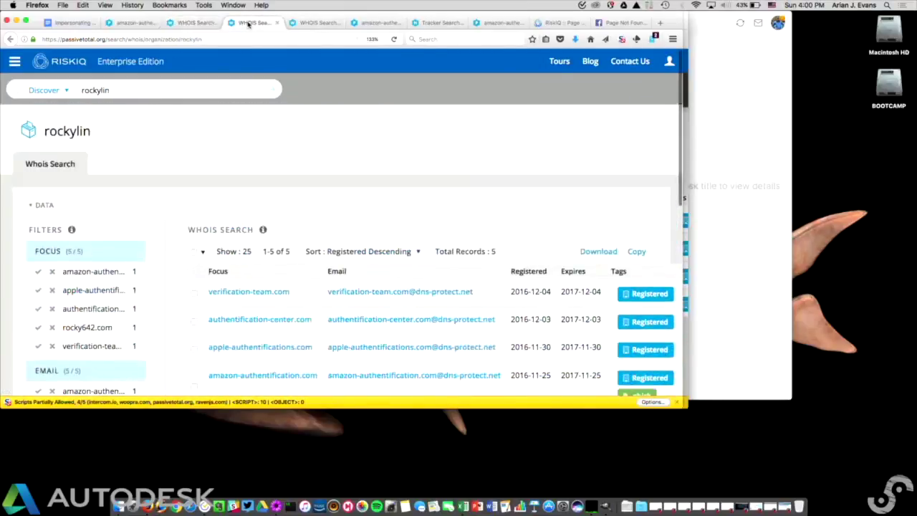
left_click(316, 27)
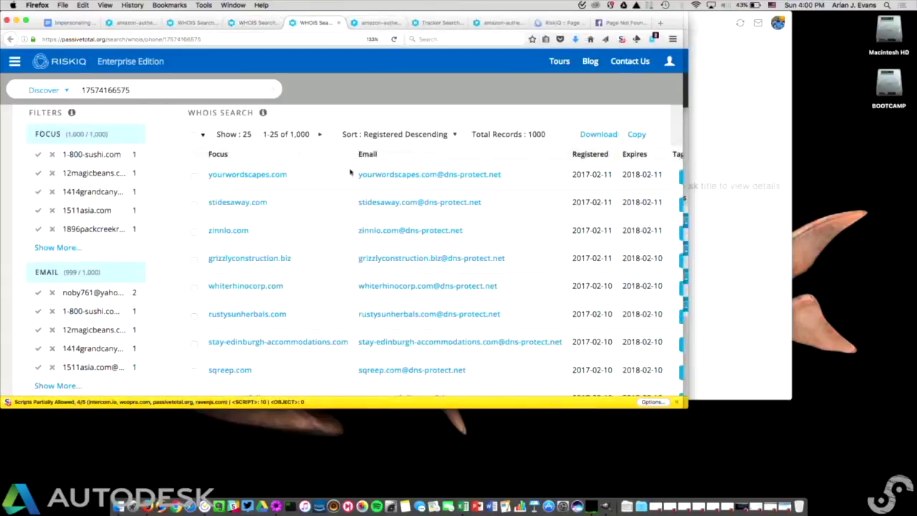
scroll(351, 172, "up", 3)
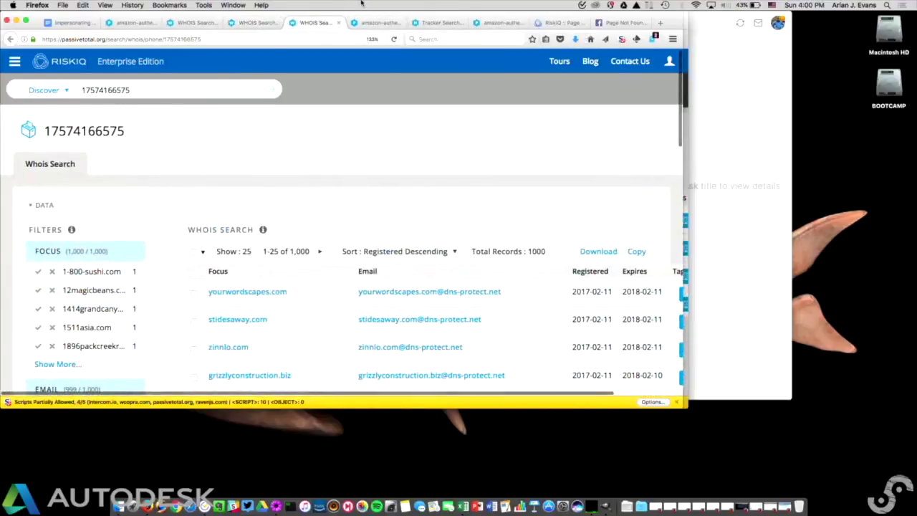
Review hostnames sharing amazon-authentification.com's Facebook tracker, then show its nine host pairs.
left_click(369, 27)
scroll(397, 215, "down", 5)
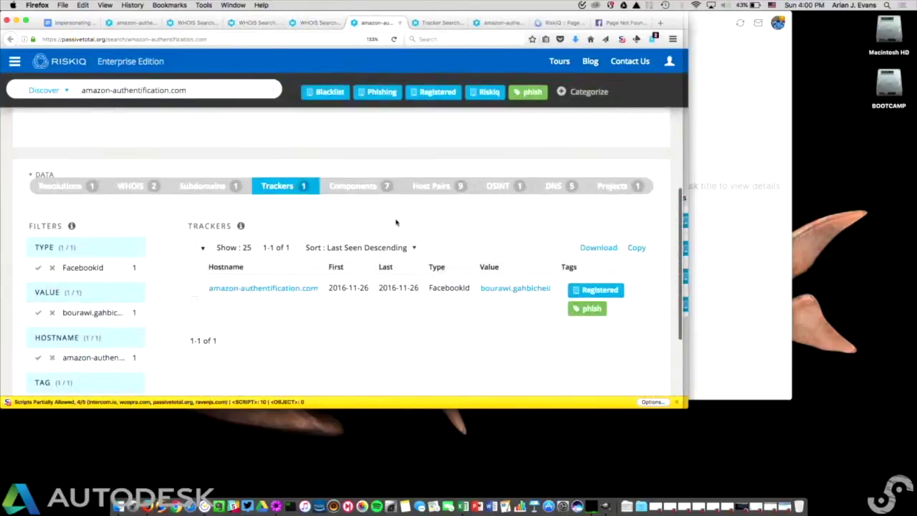
scroll(397, 222, "down", 1)
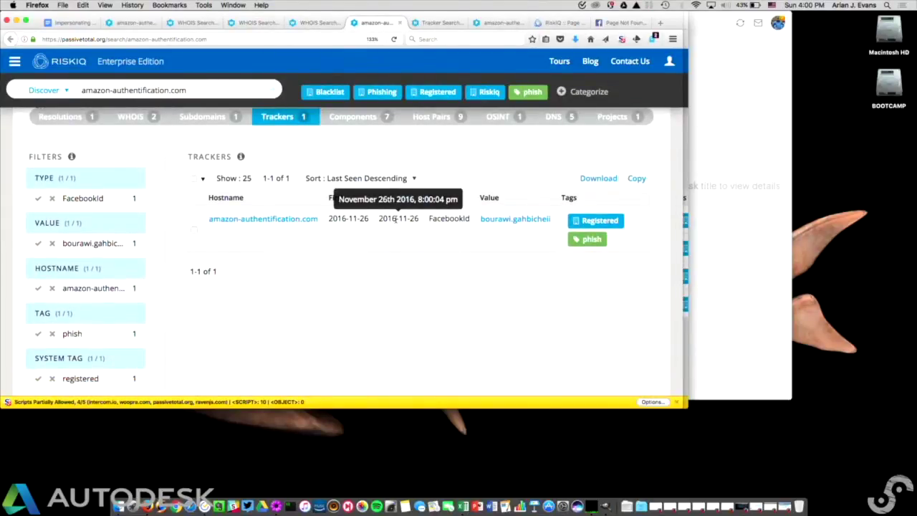
left_click(435, 23)
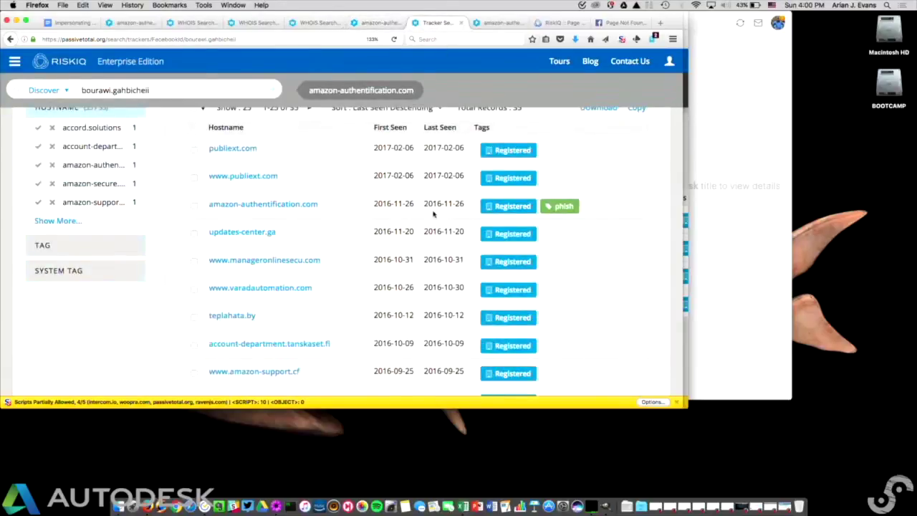
scroll(378, 289, "down", 5)
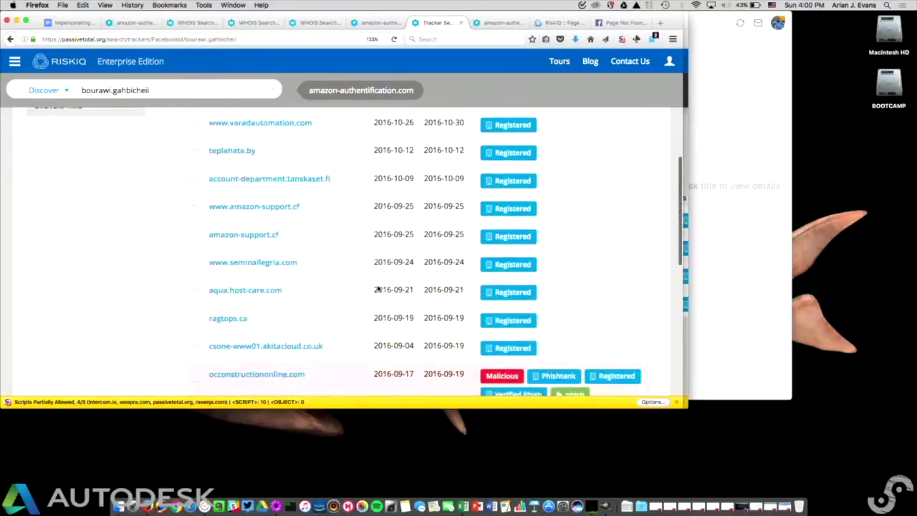
scroll(379, 289, "down", 3)
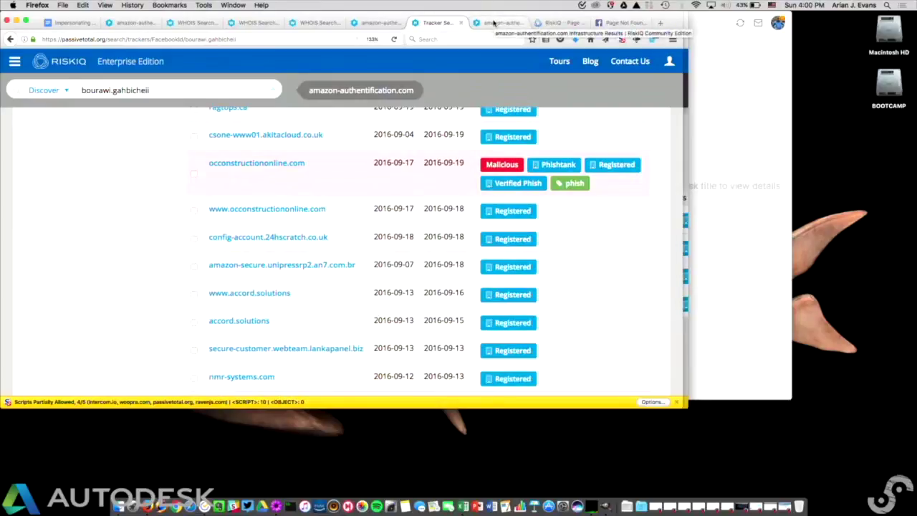
left_click(493, 23)
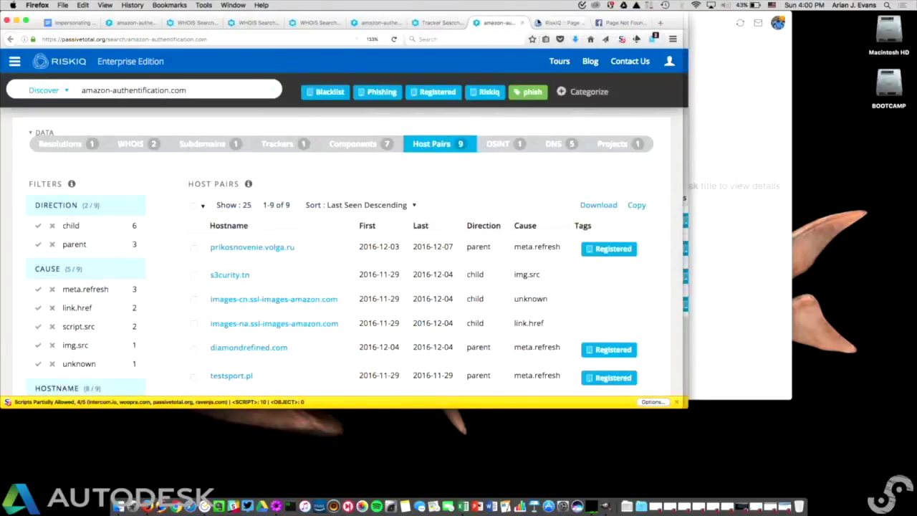
View the crawled occonstructiononline.com login.php DOM showing the phishing kit's author-credit banner.
left_click(550, 23)
scroll(480, 195, "down", 2)
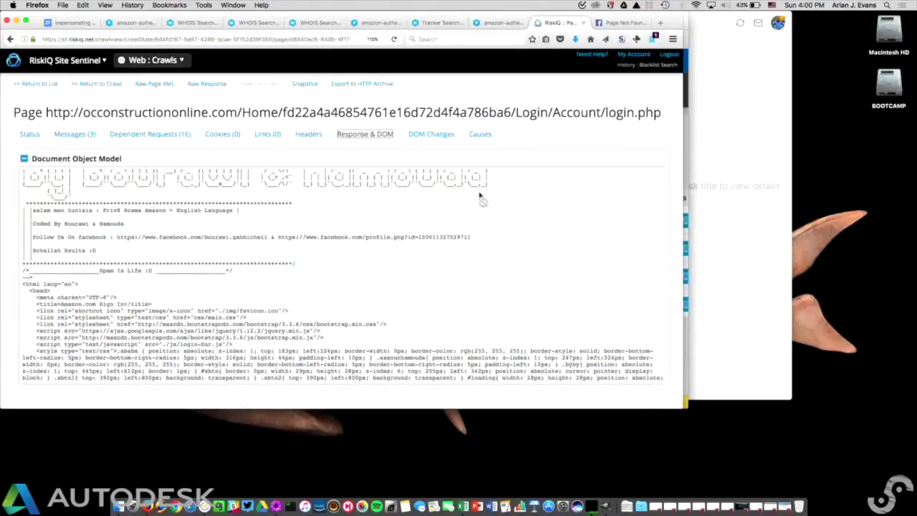
scroll(480, 195, "up", 1)
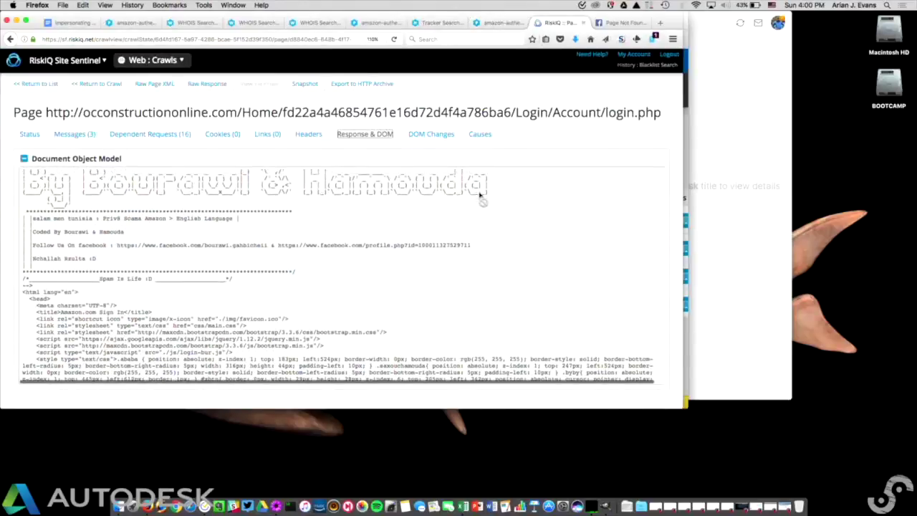